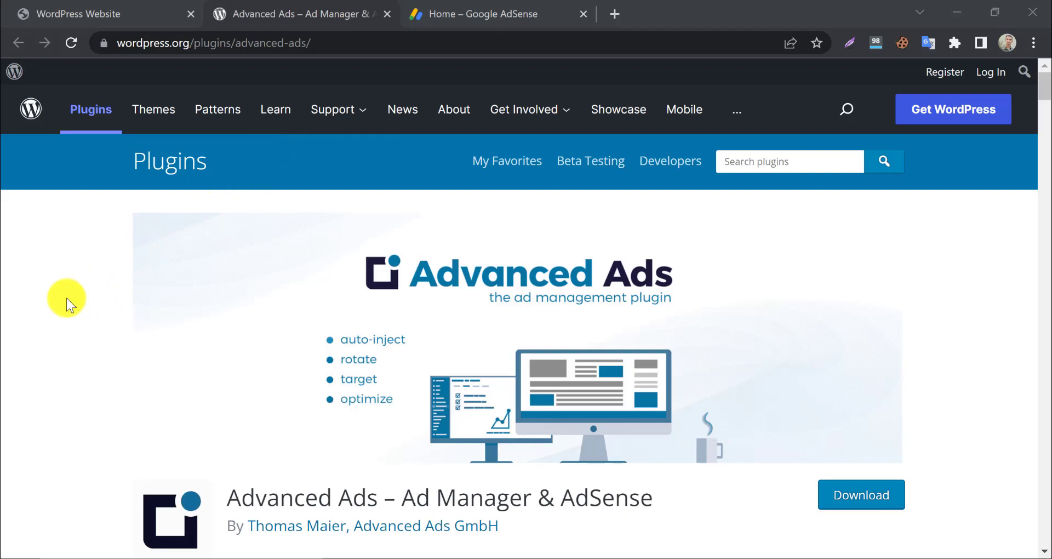
Scroll through the Advanced Ads plugin page to review its description, ratings and details.
scroll(66, 297, "down", 1)
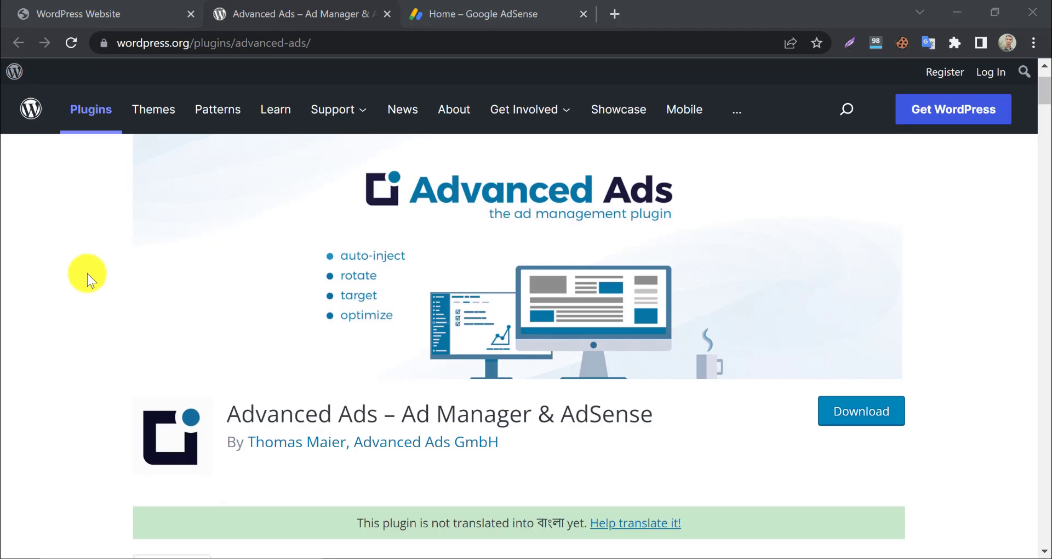
scroll(87, 274, "down", 4)
scroll(87, 274, "down", 2)
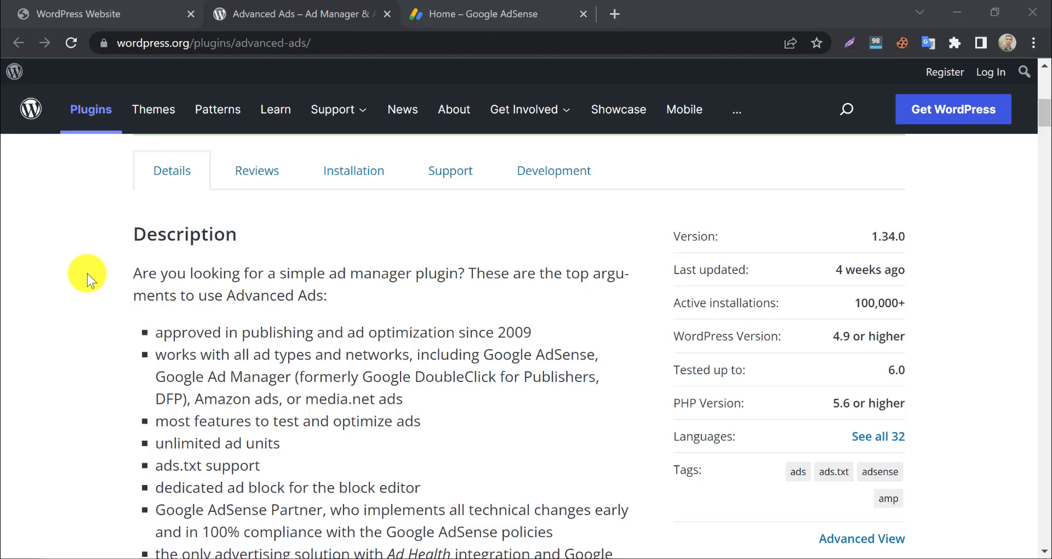
scroll(87, 274, "down", 2)
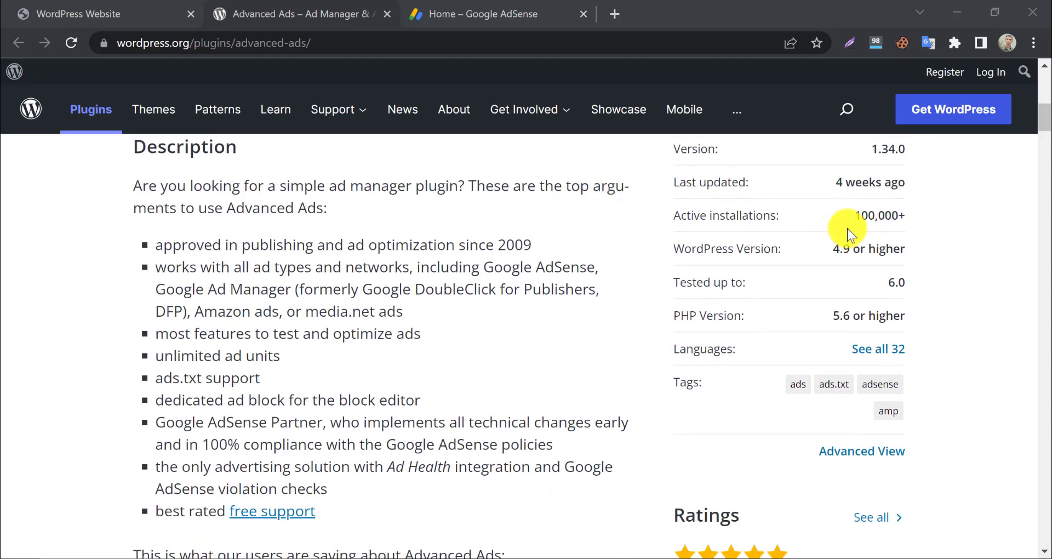
scroll(789, 318, "down", 3)
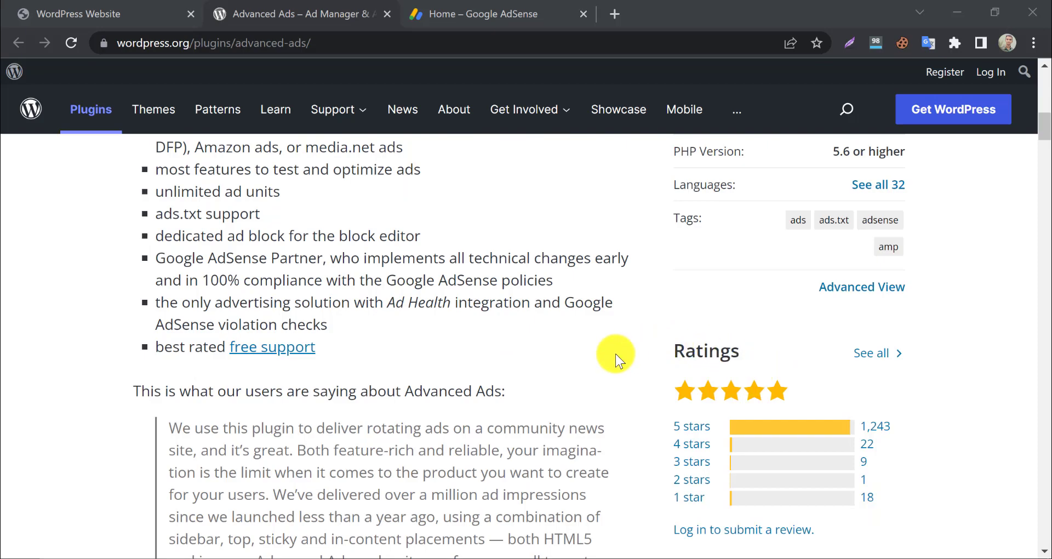
scroll(376, 328, "up", 1)
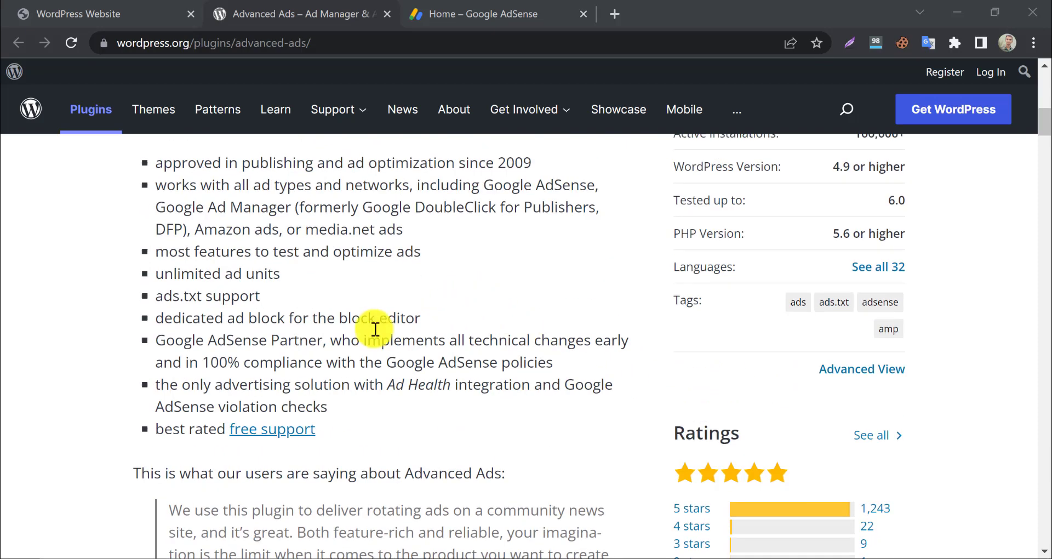
scroll(286, 369, "up", 5)
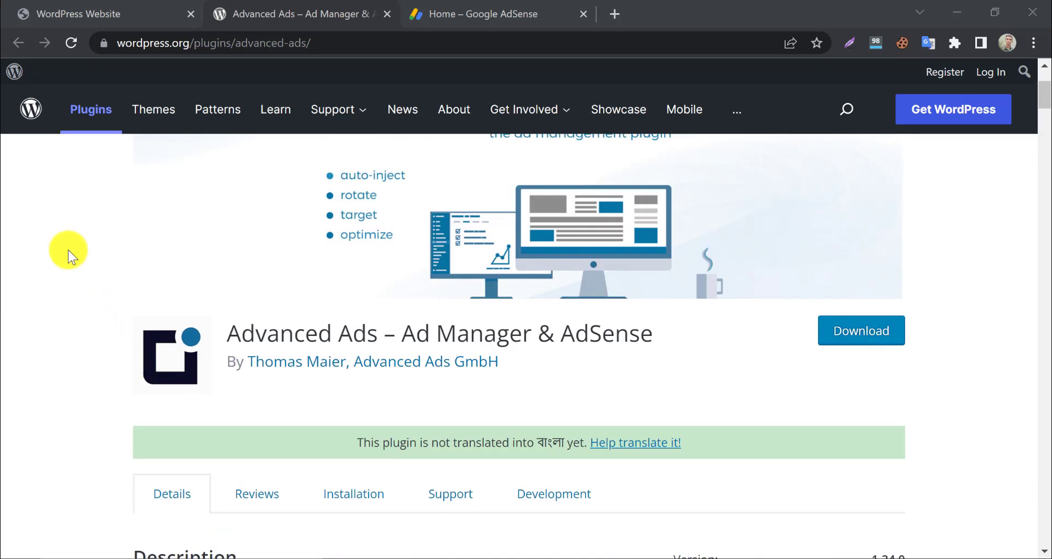
On the live site homepage, open and look through the 'Torquent per conubia nostra' post.
left_click(99, 7)
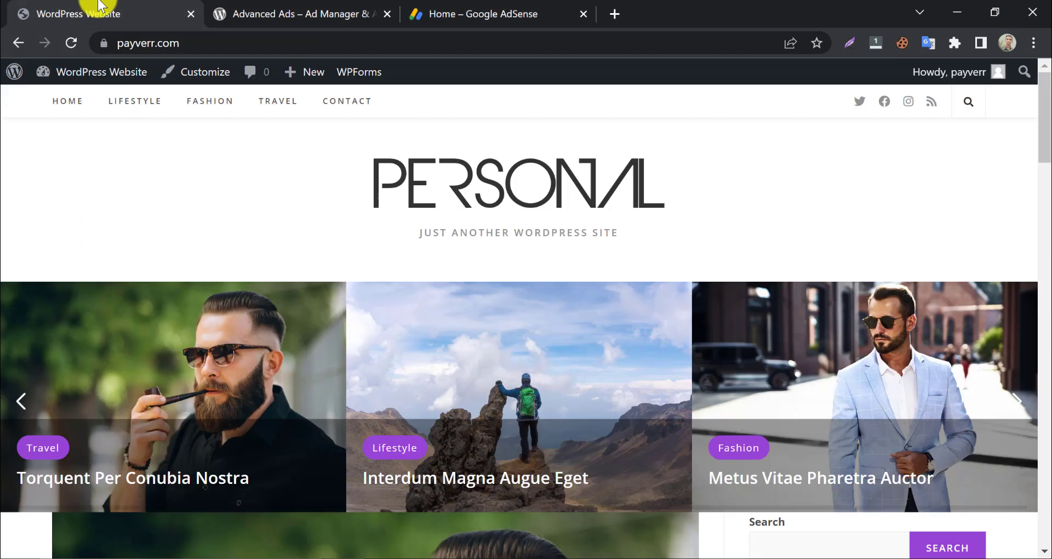
scroll(57, 301, "down", 10)
scroll(58, 305, "down", 3)
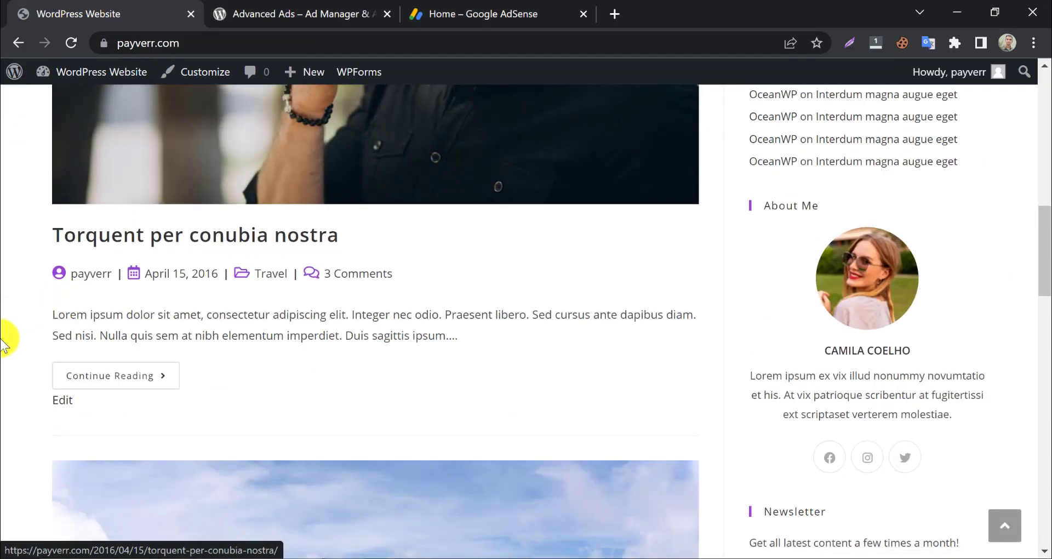
scroll(5, 337, "up", 10)
scroll(17, 334, "up", 2)
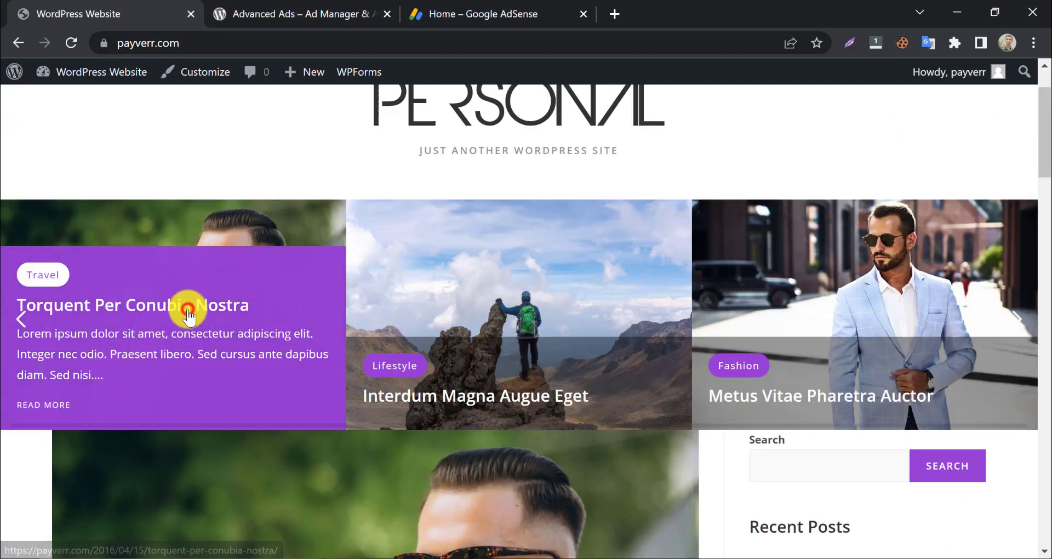
left_click(188, 312)
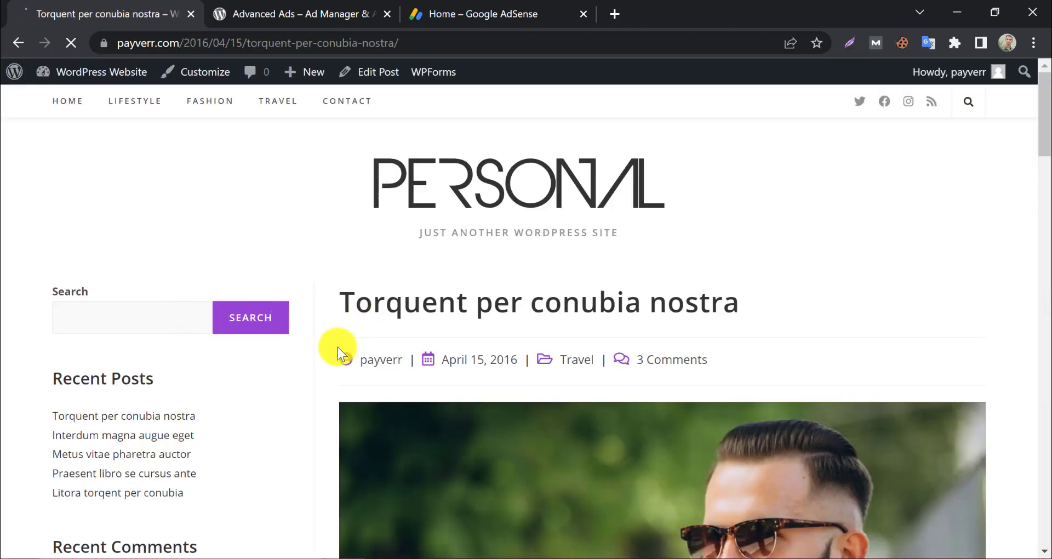
scroll(323, 357, "down", 15)
scroll(323, 357, "down", 10)
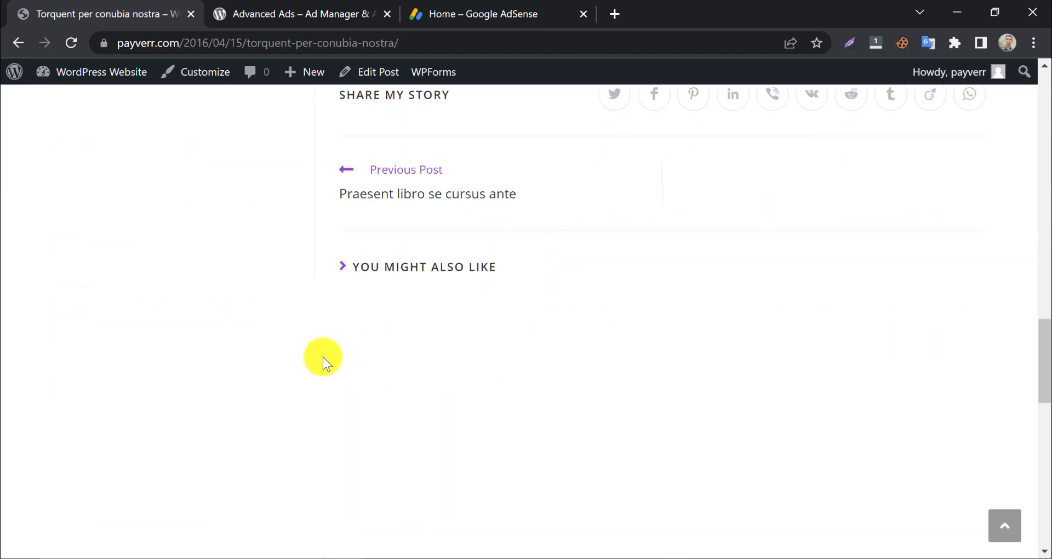
scroll(323, 357, "up", 15)
scroll(323, 357, "up", 10)
scroll(322, 357, "up", 3)
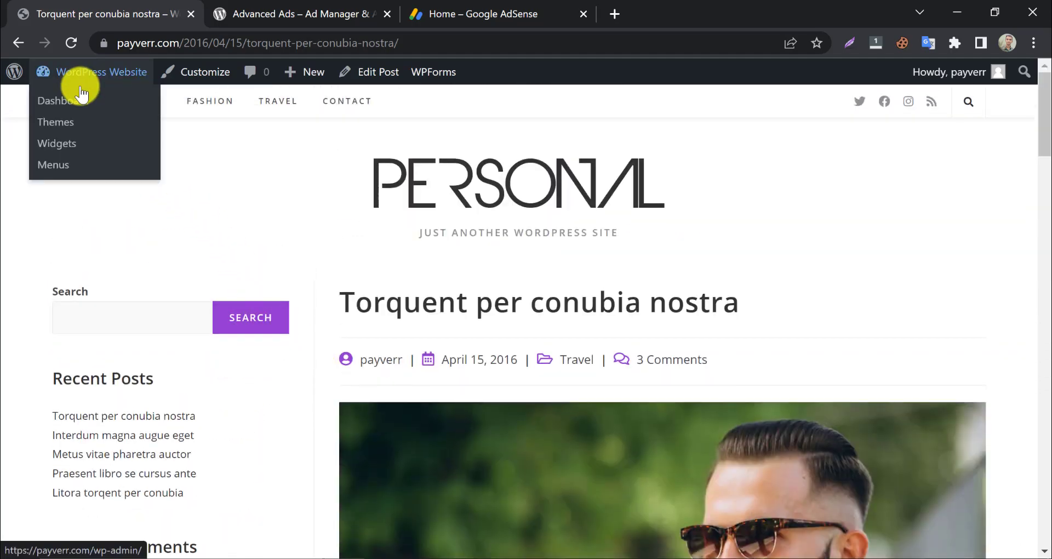
Search Add New Plugins for 'advanced ads', then install and activate Advanced Ads.
left_click(82, 103)
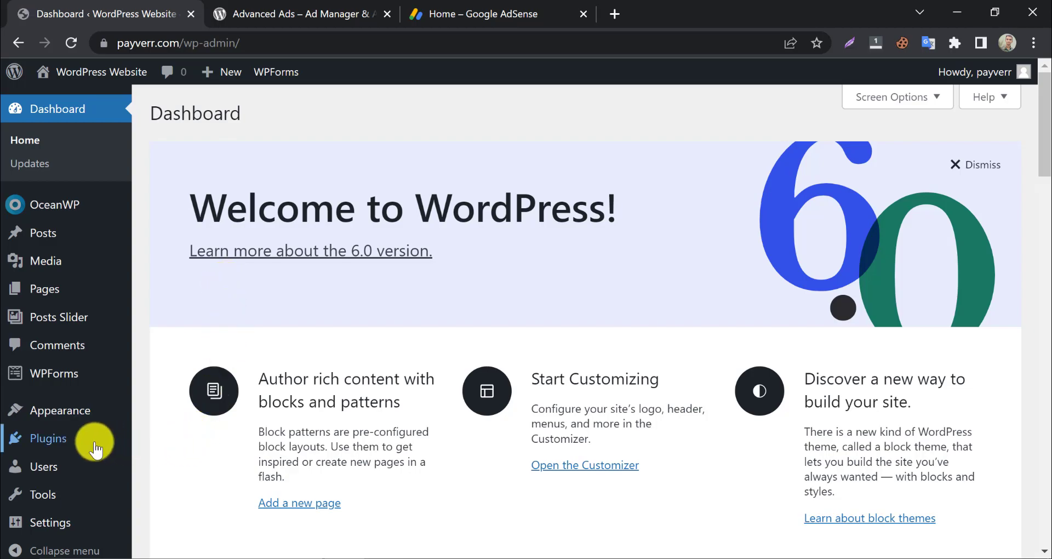
left_click(169, 464)
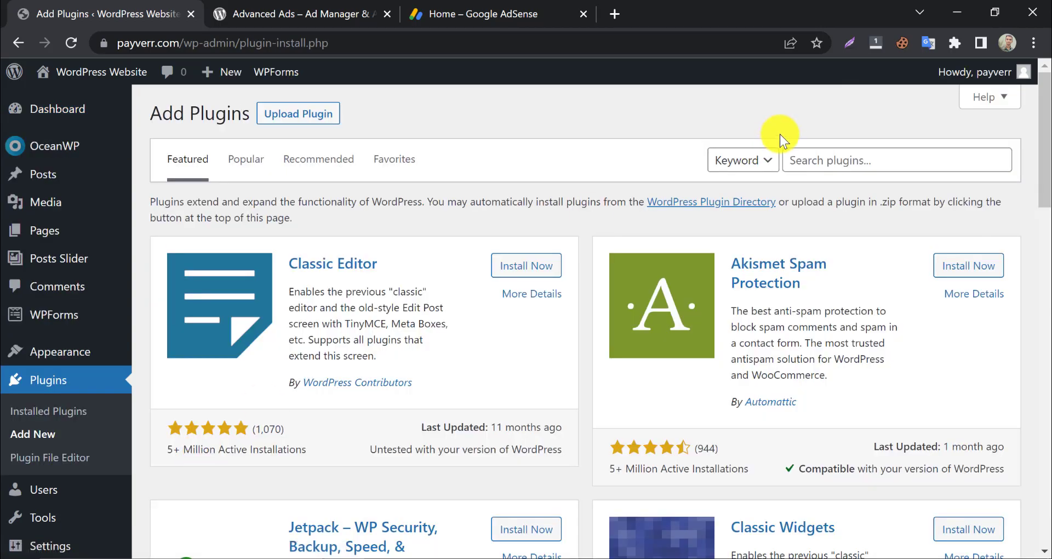
left_click(861, 160)
type("advanced ads")
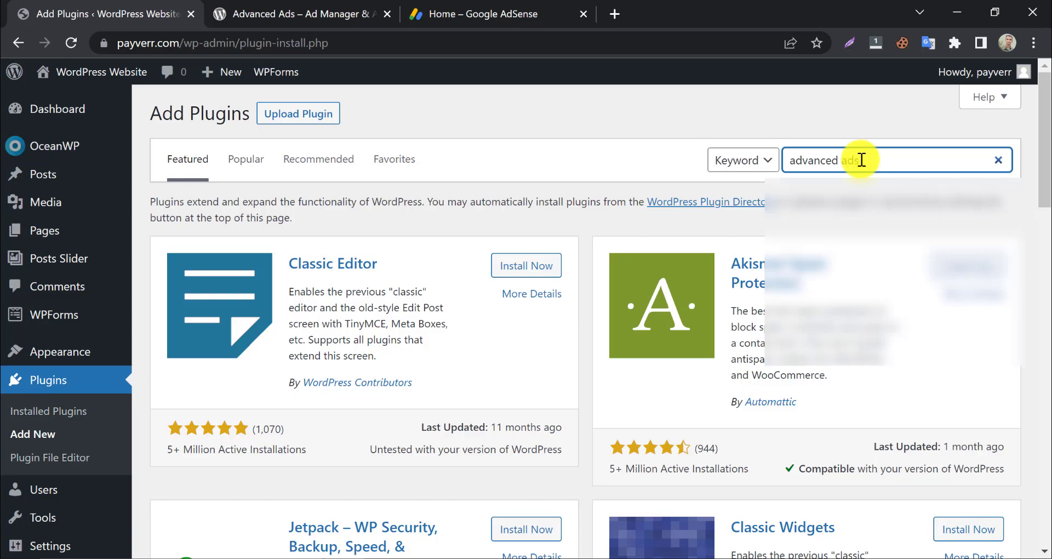
key("Return")
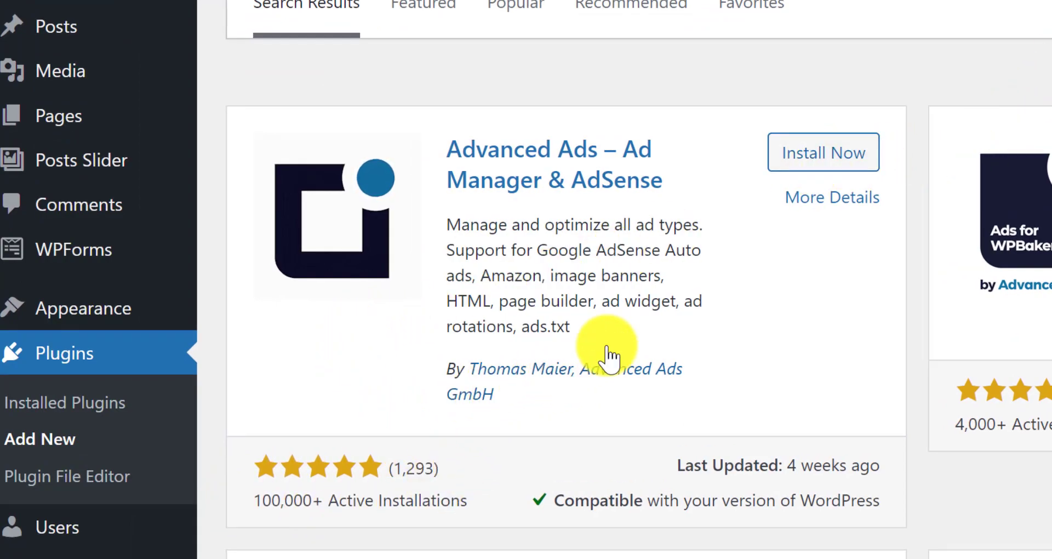
left_click(838, 159)
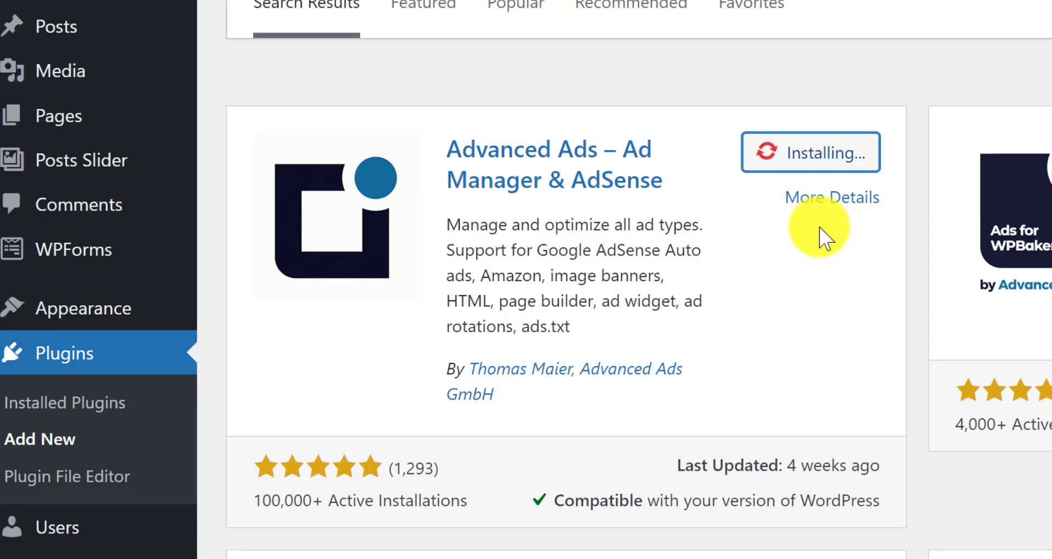
left_click(839, 162)
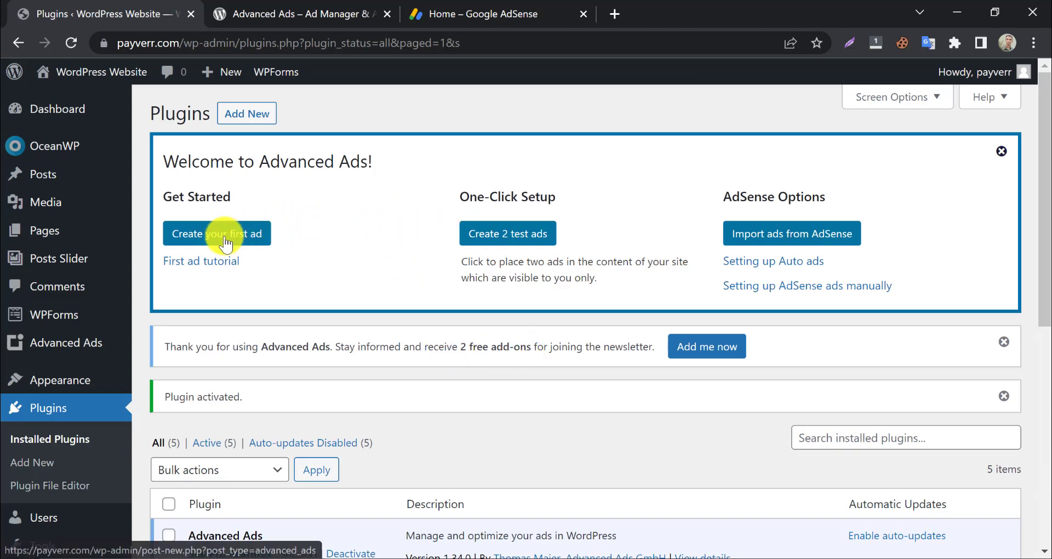
Open Advanced Ads from the admin sidebar to view the empty ads list.
scroll(247, 326, "down", 5)
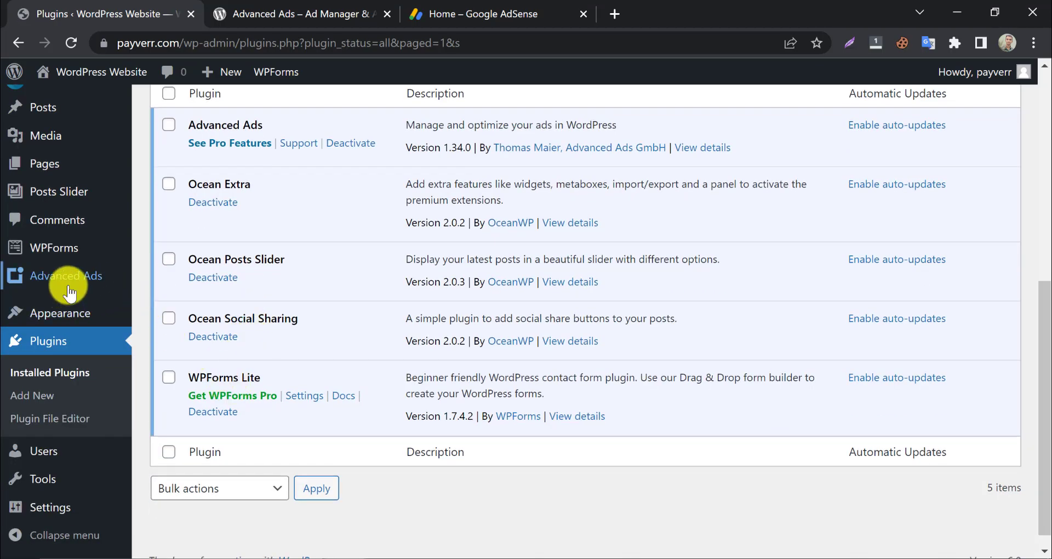
mouse_move(66, 276)
left_click(167, 305)
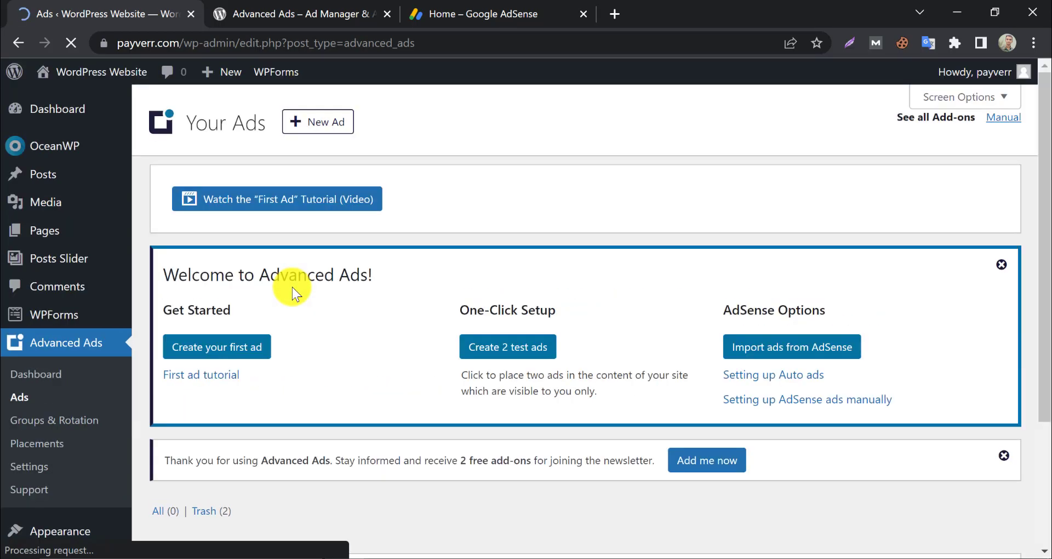
scroll(293, 293, "down", 3)
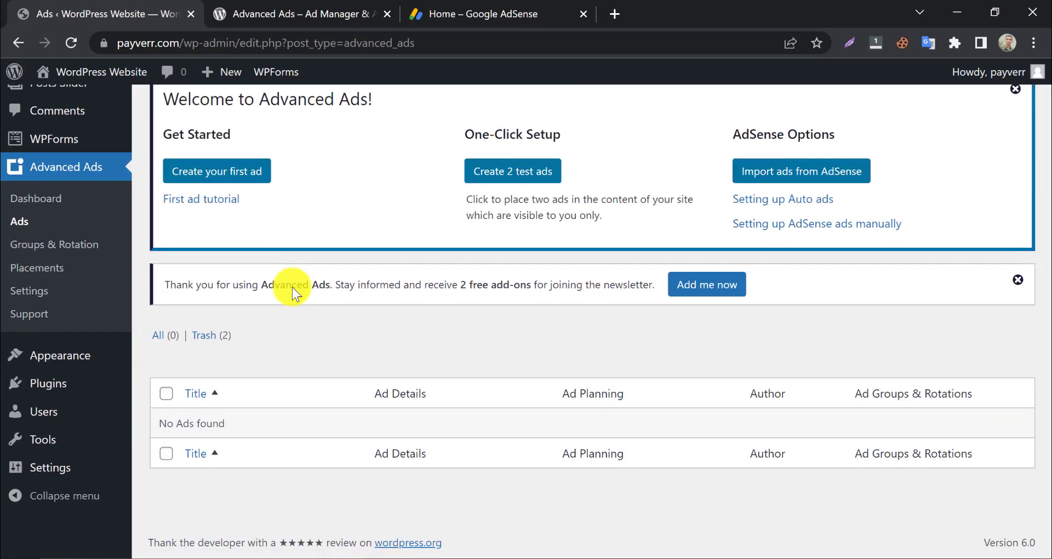
scroll(291, 286, "up", 3)
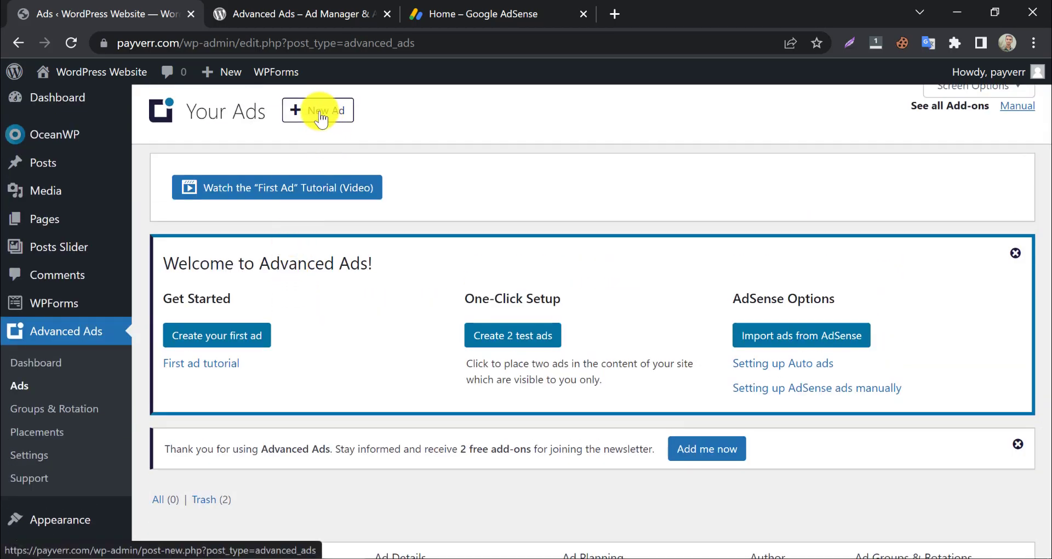
Create a new ad titled 'wpwiki test Ad' with the AdSense ad type.
left_click(199, 343)
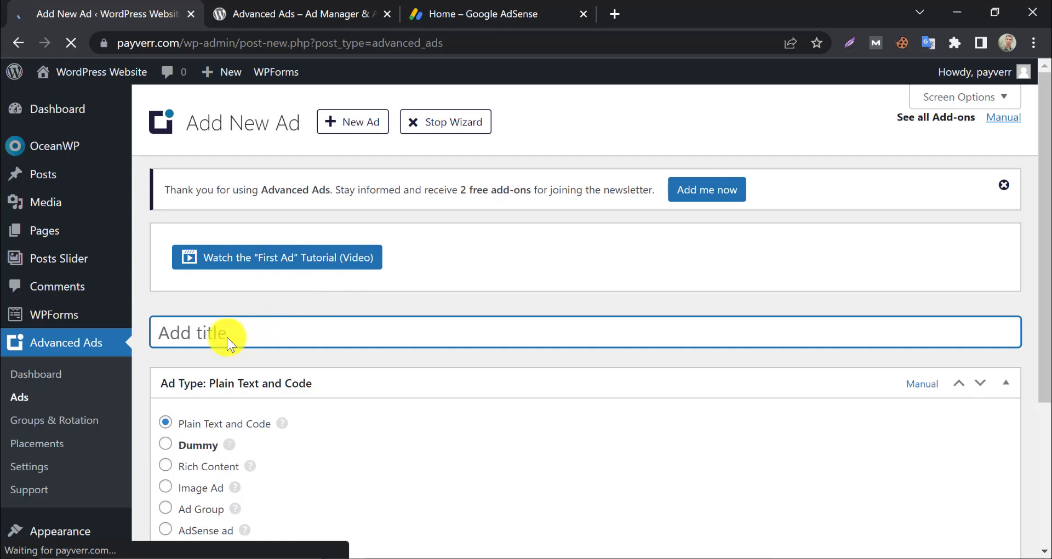
type("w")
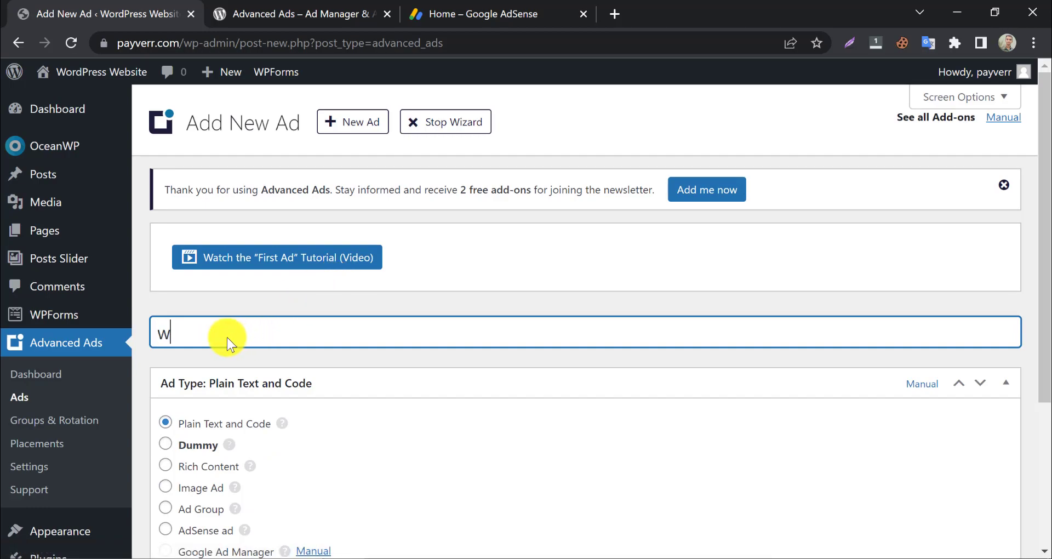
type("pwiki test")
type(" A")
type("d")
scroll(228, 338, "down", 3)
scroll(228, 340, "down", 1)
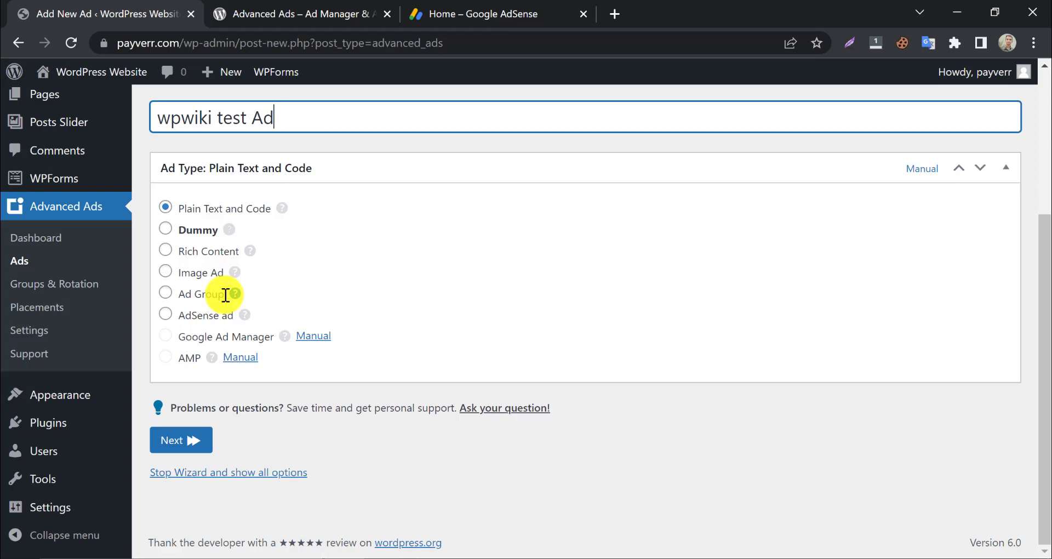
left_click(165, 313)
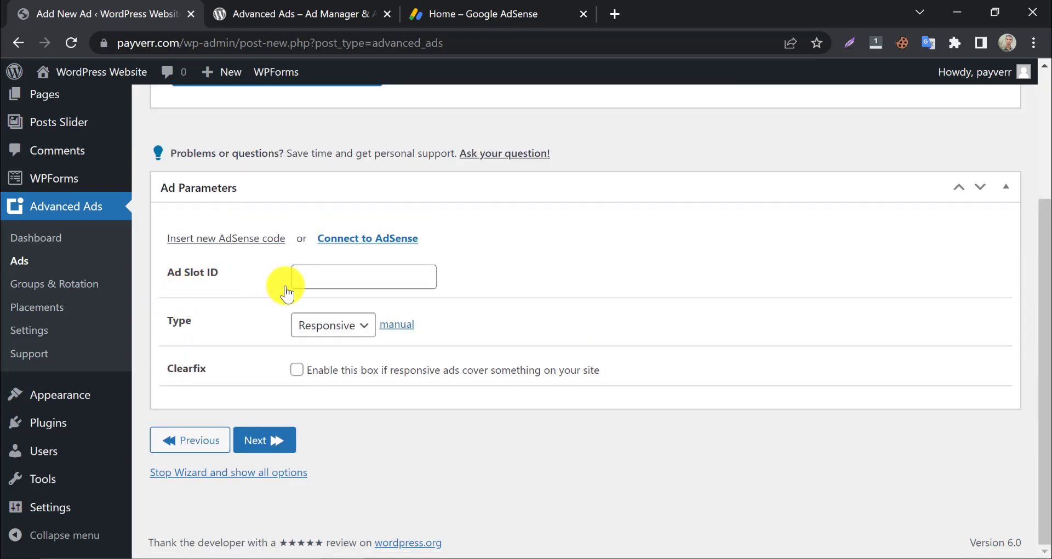
Choose to insert new AdSense code, then copy the test 1 ad unit's snippet in AdSense.
left_click(219, 239)
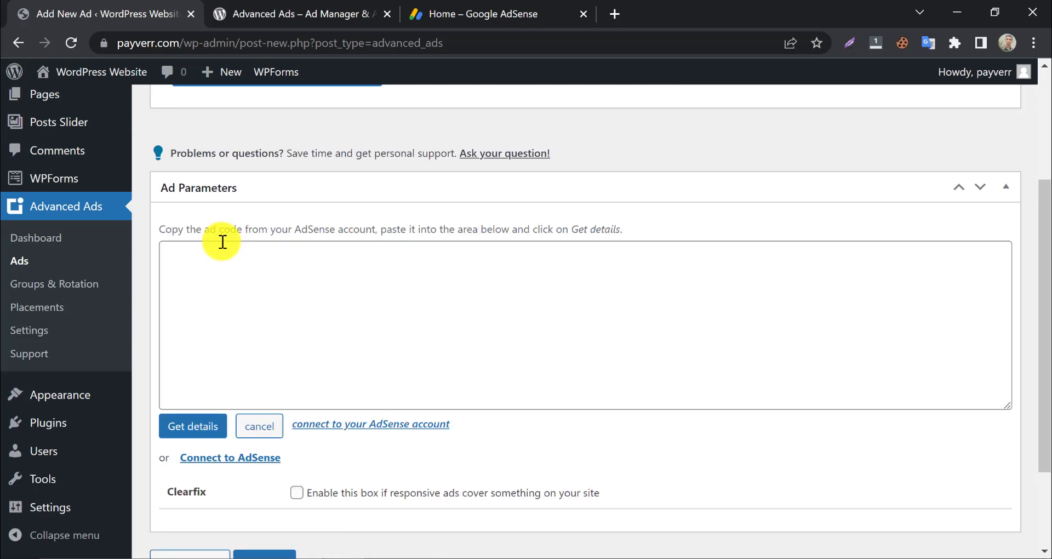
left_click(445, 11)
left_click(53, 159)
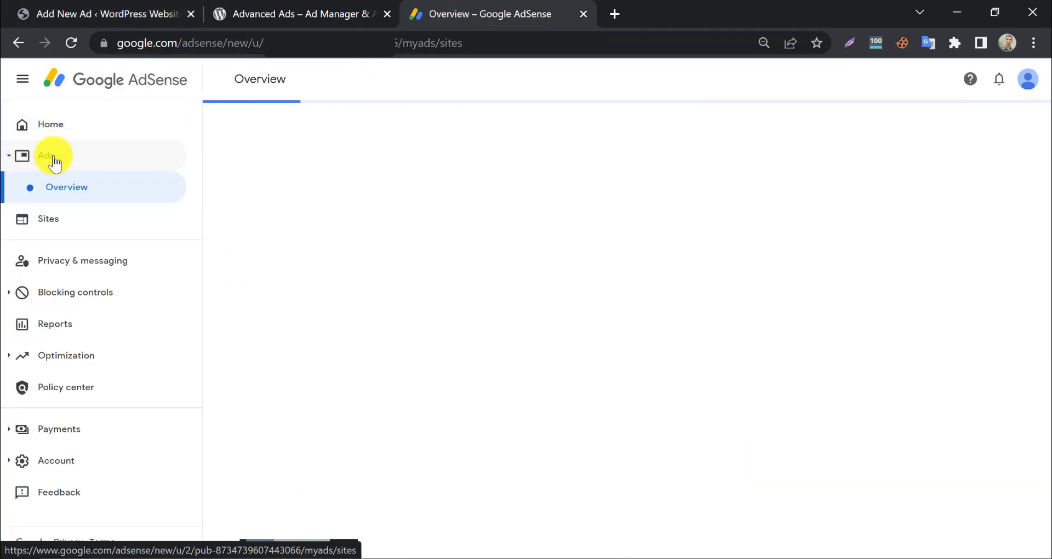
left_click(455, 112)
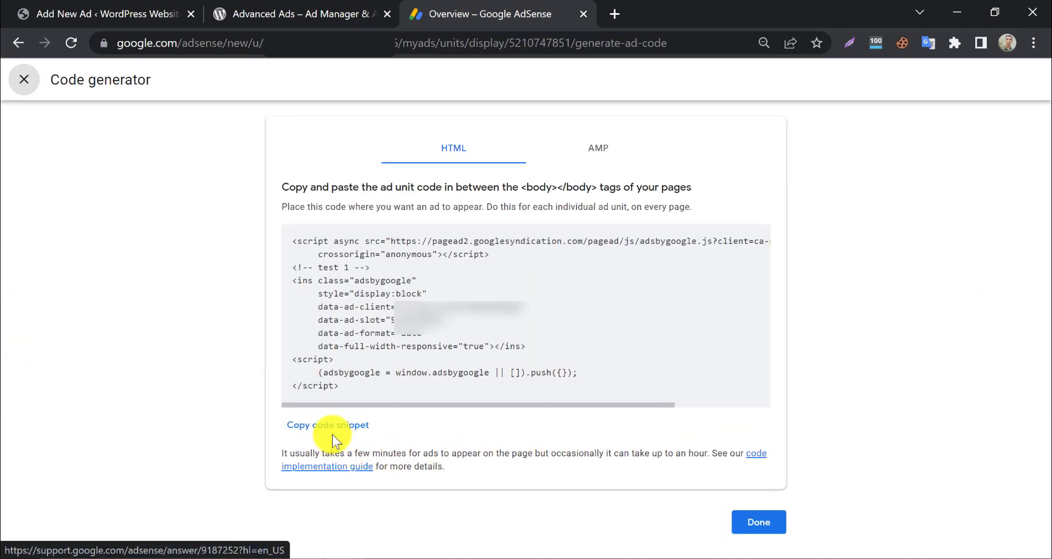
left_click(332, 426)
left_click(282, 12)
left_click(100, 10)
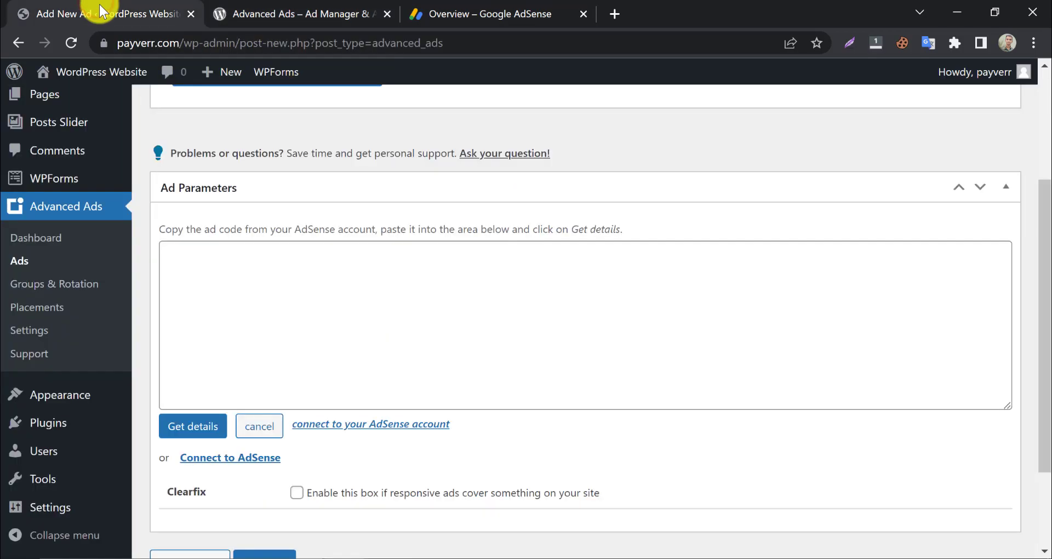
right_click(256, 292)
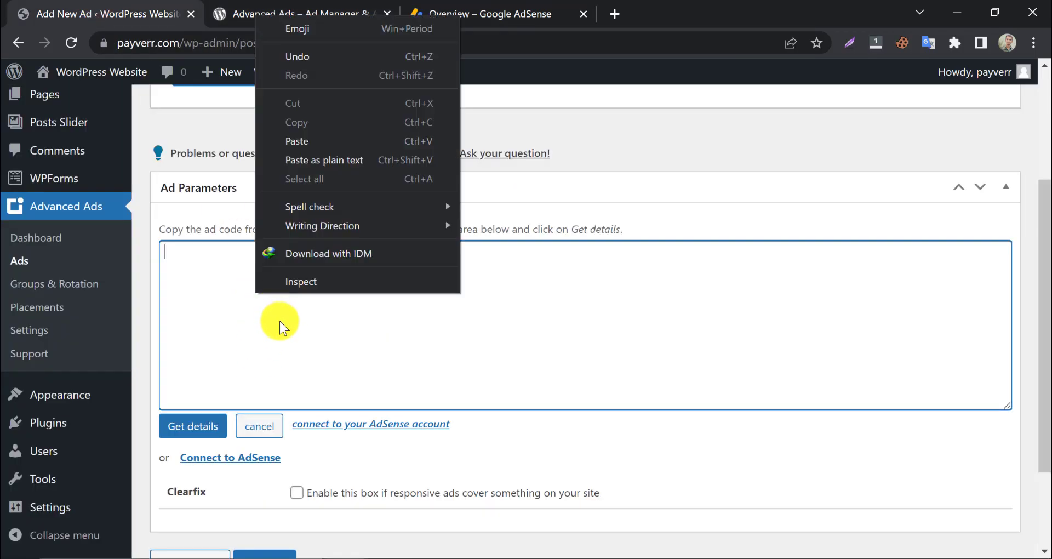
left_click(337, 160)
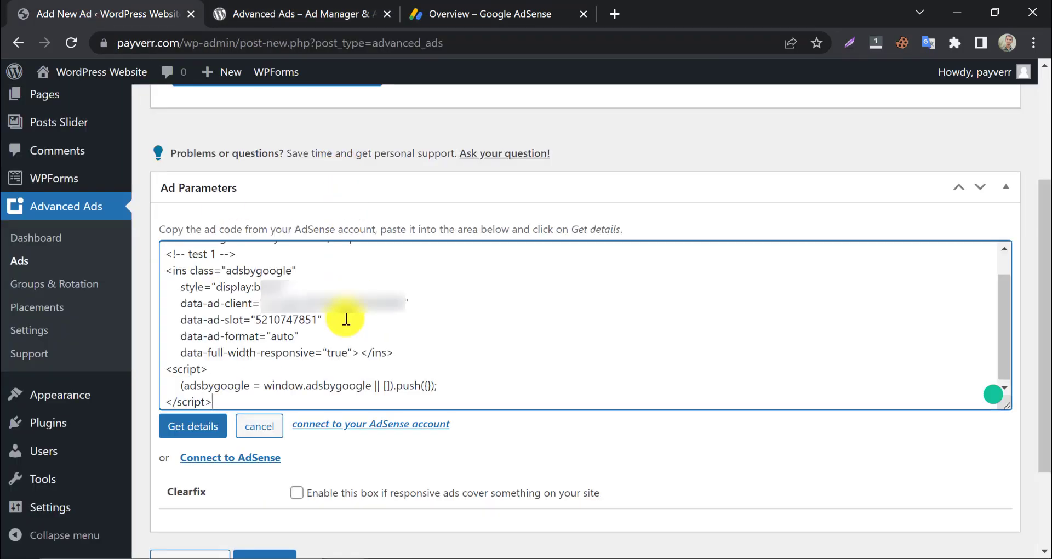
left_click(193, 433)
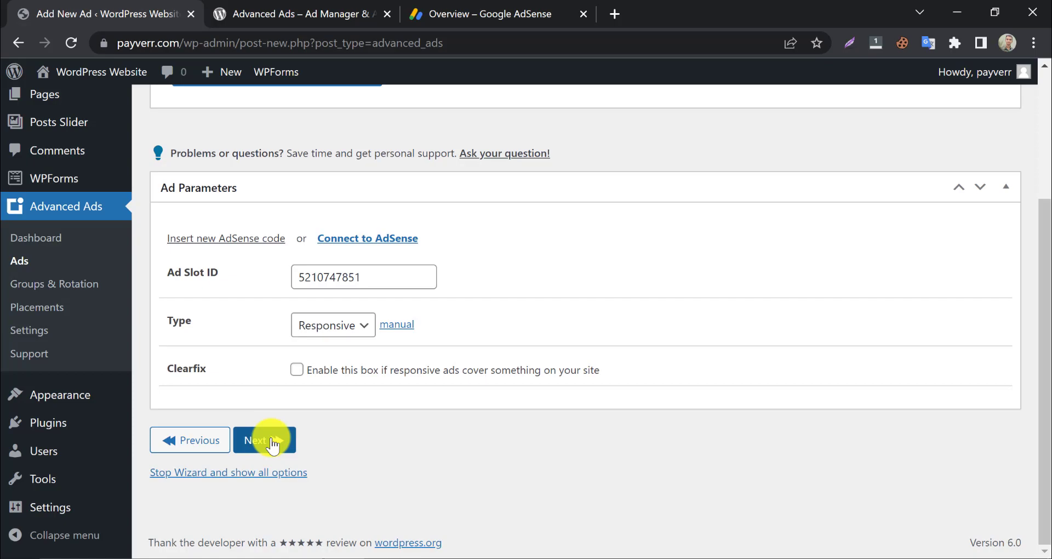
Change the ad to an Image Ad using the Obboy Web Consultancy logo.
left_click(172, 449)
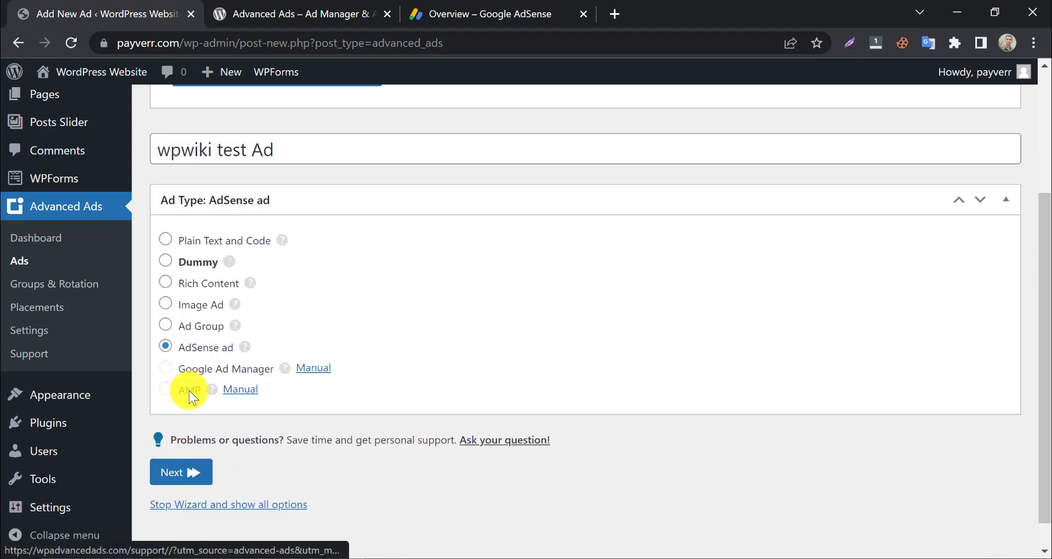
left_click(194, 308)
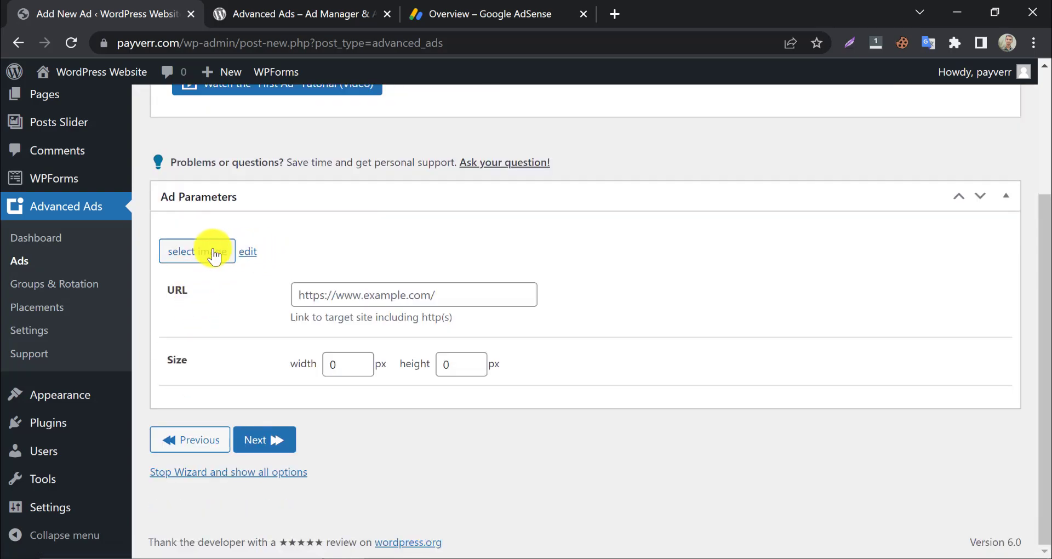
left_click(213, 253)
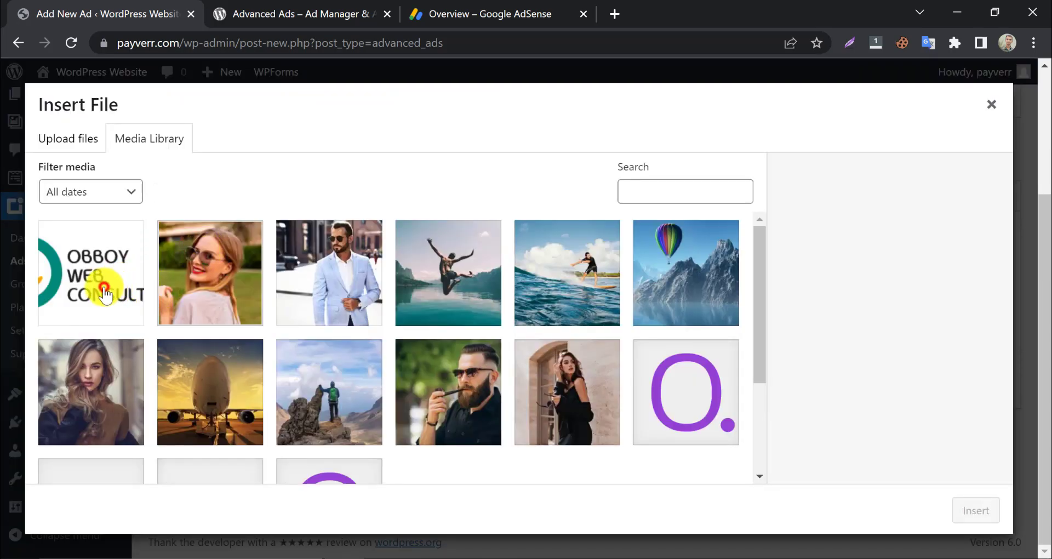
left_click(104, 283)
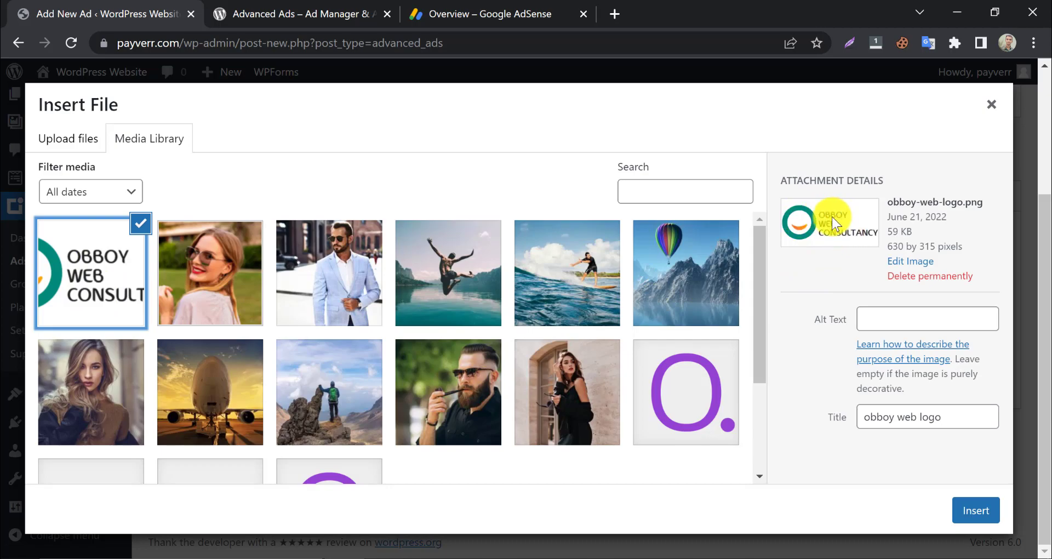
left_click(980, 512)
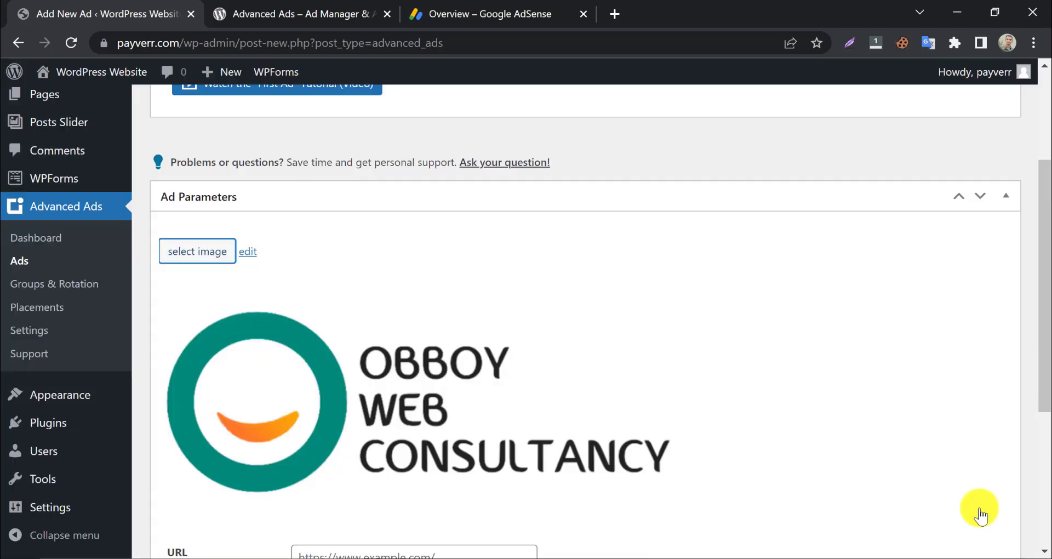
scroll(471, 348, "down", 2)
scroll(471, 346, "down", 3)
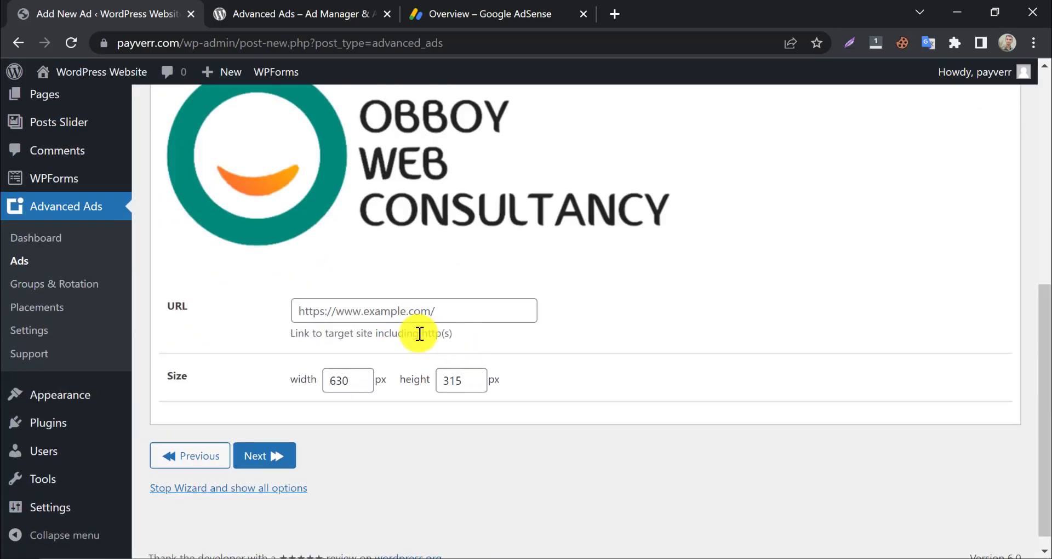
left_click(370, 310)
left_click(375, 345)
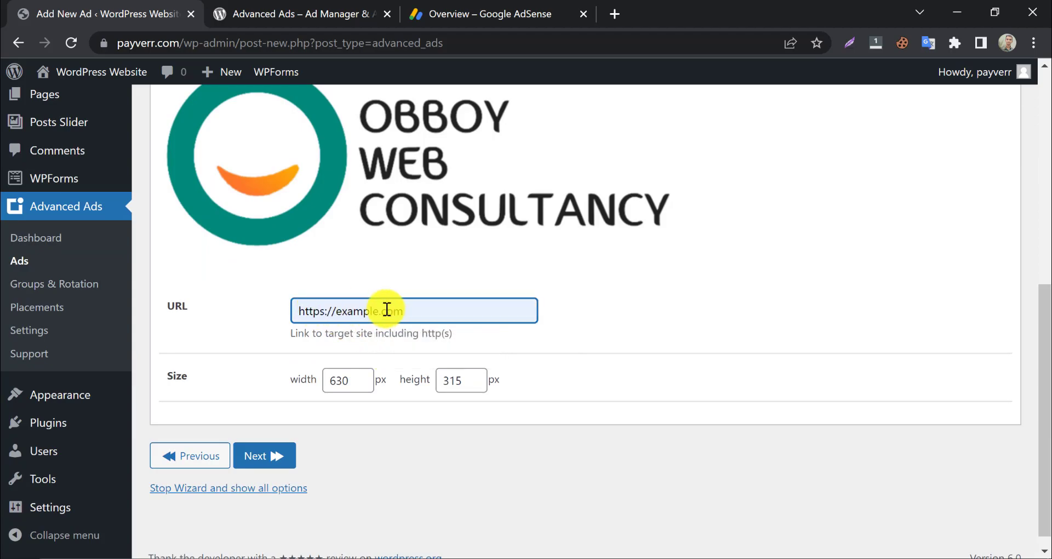
left_click(315, 293)
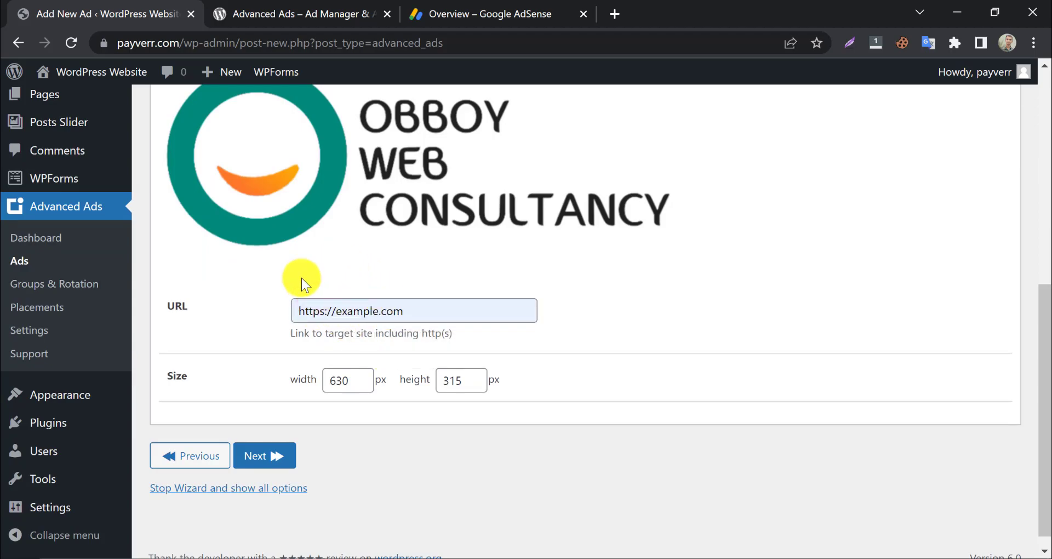
scroll(302, 278, "up", 1)
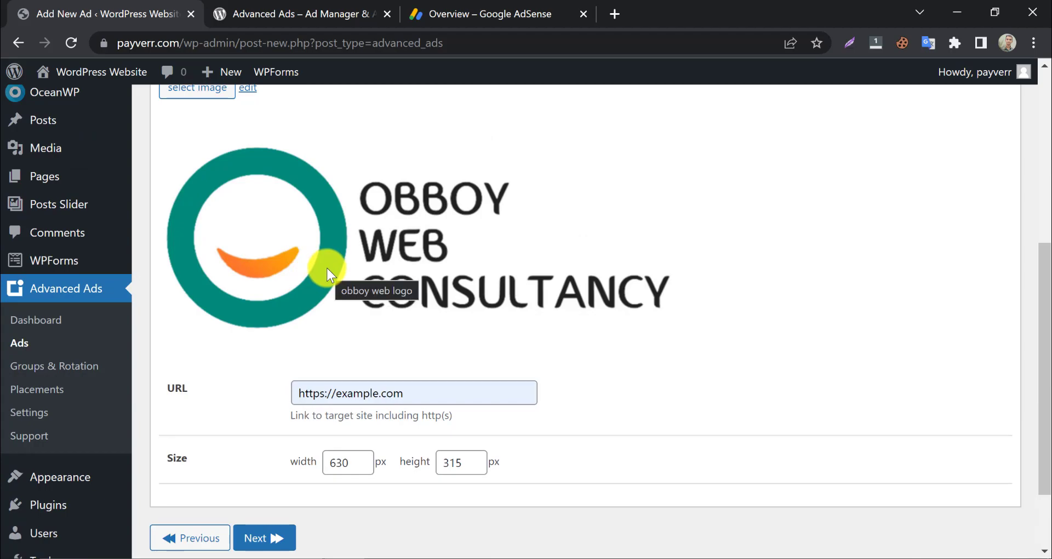
scroll(356, 406, "down", 1)
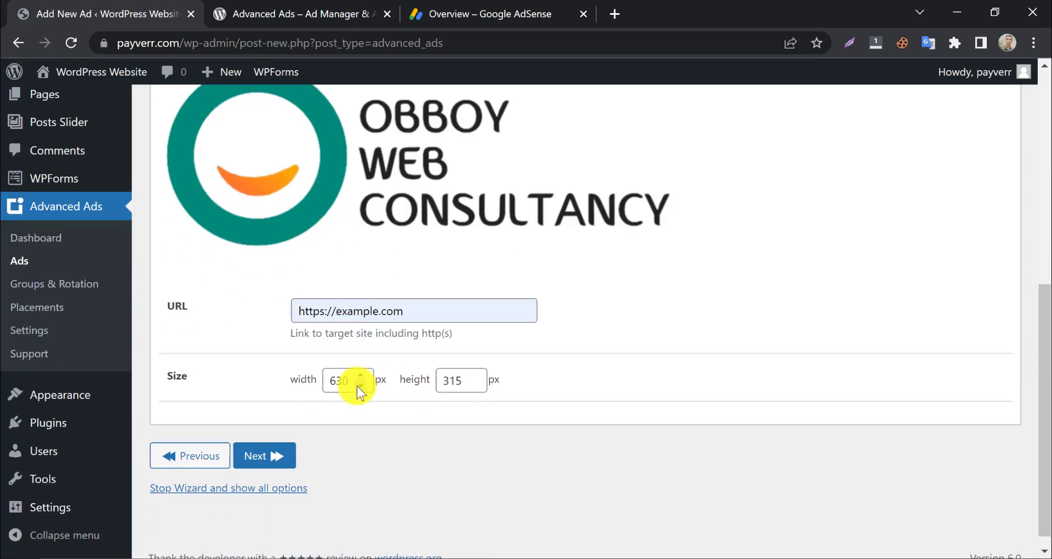
scroll(265, 446, "up", 1)
scroll(265, 446, "up", 2)
scroll(265, 446, "down", 3)
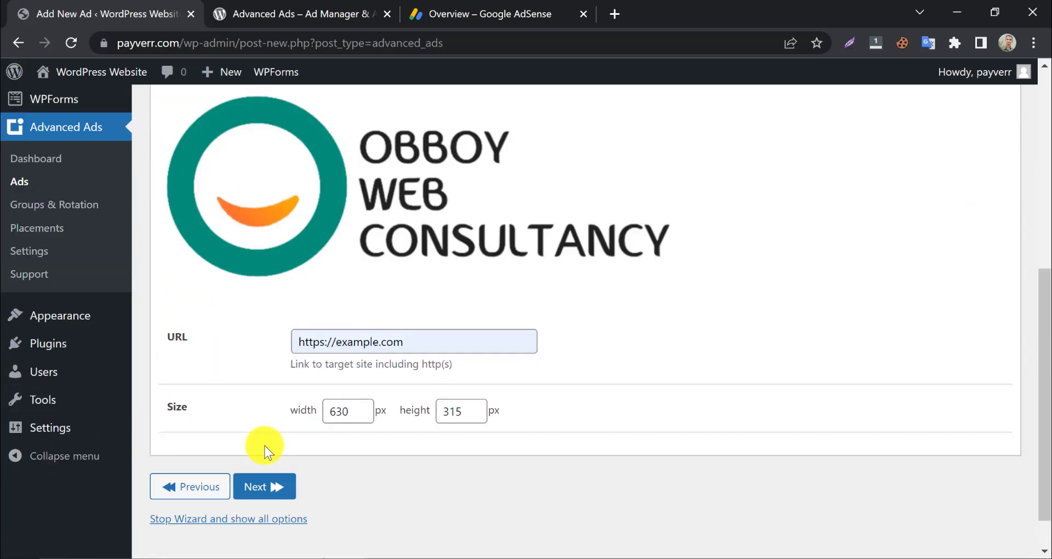
scroll(265, 446, "down", 2)
left_click(265, 445)
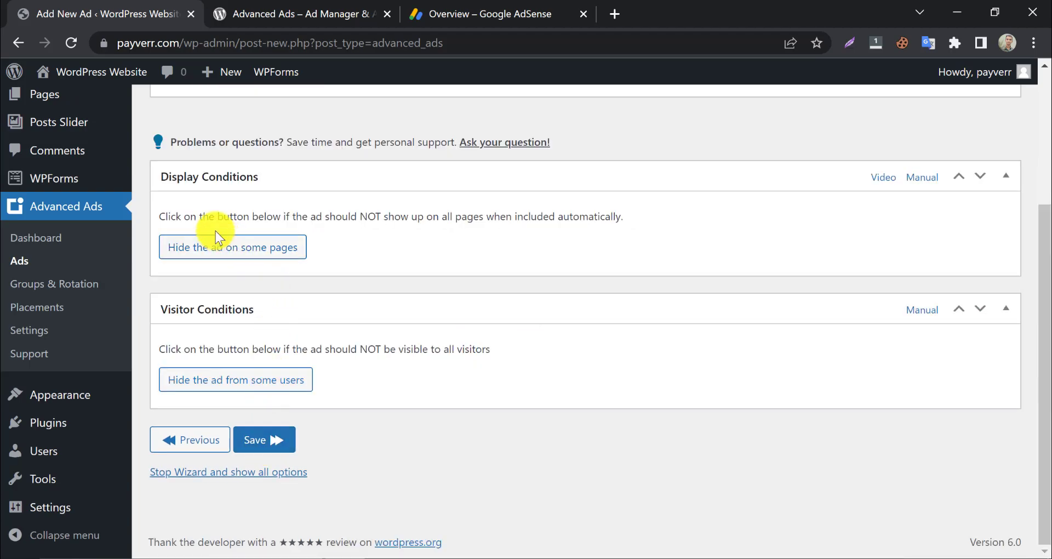
Add a post type display condition restricting the ad to Posts.
scroll(246, 258, "up", 1)
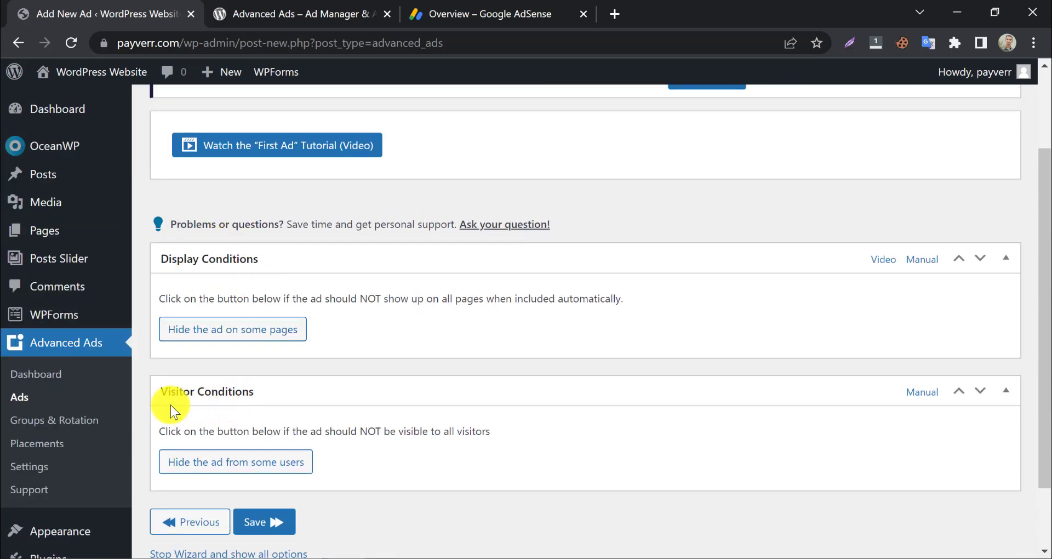
left_click(203, 329)
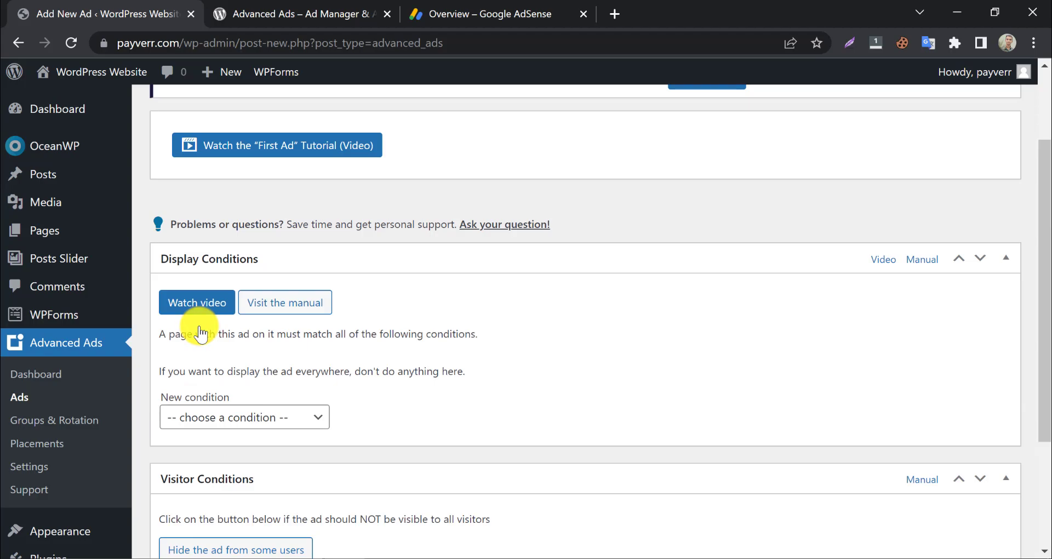
scroll(227, 336, "down", 1)
left_click(233, 339)
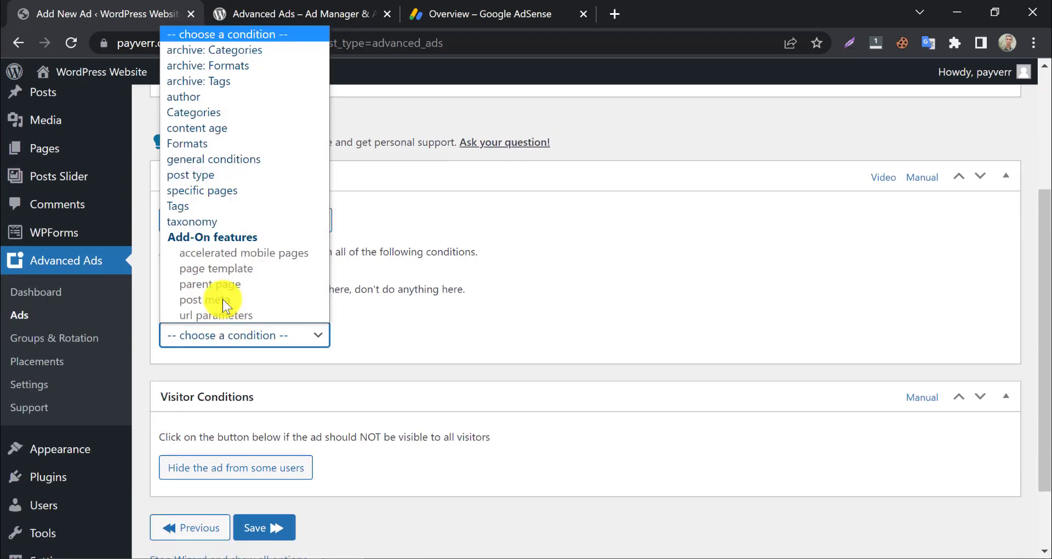
left_click(212, 174)
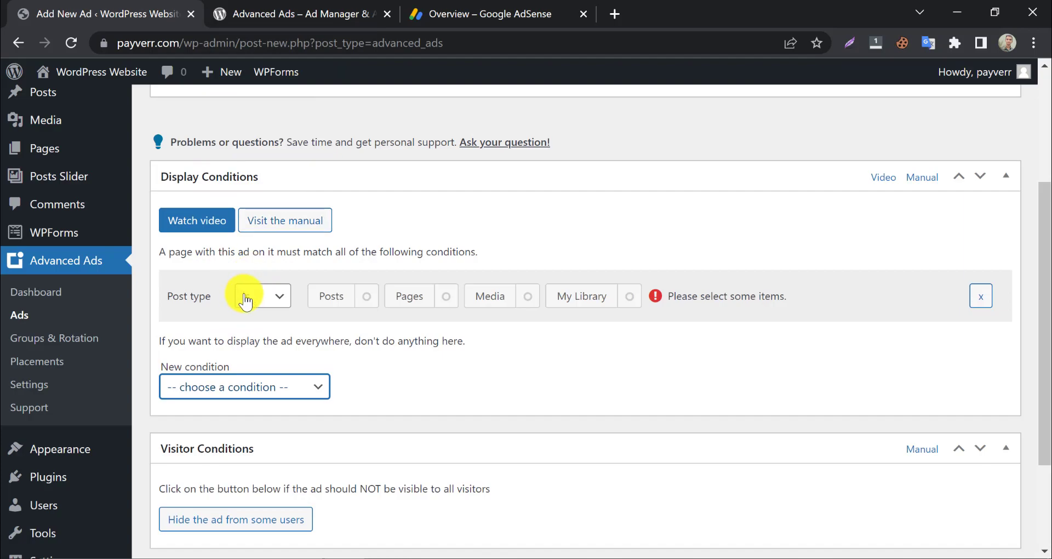
left_click(363, 300)
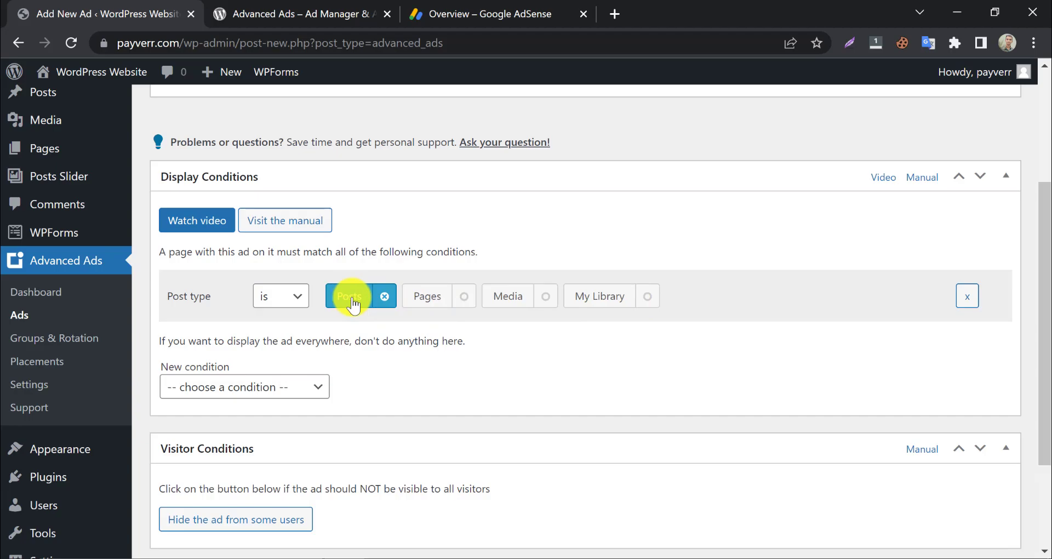
scroll(340, 325, "down", 3)
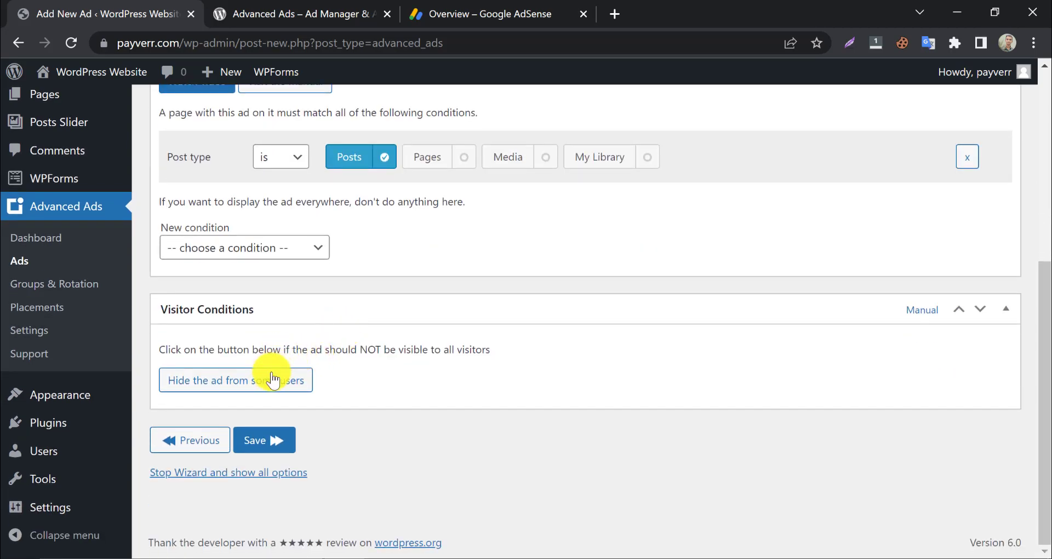
Save the ad and place it in the post content after paragraph 3.
left_click(265, 444)
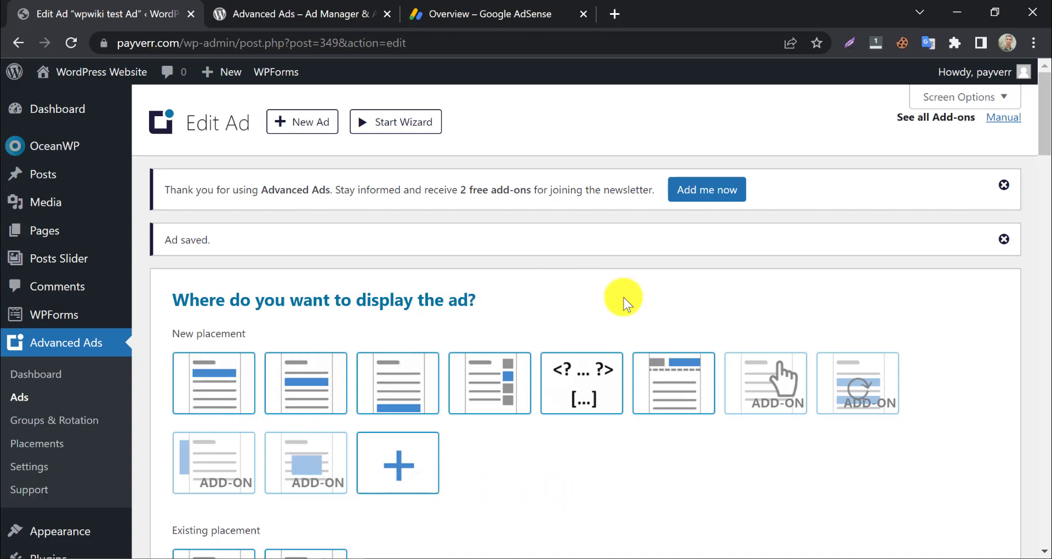
left_click(315, 390)
type("3")
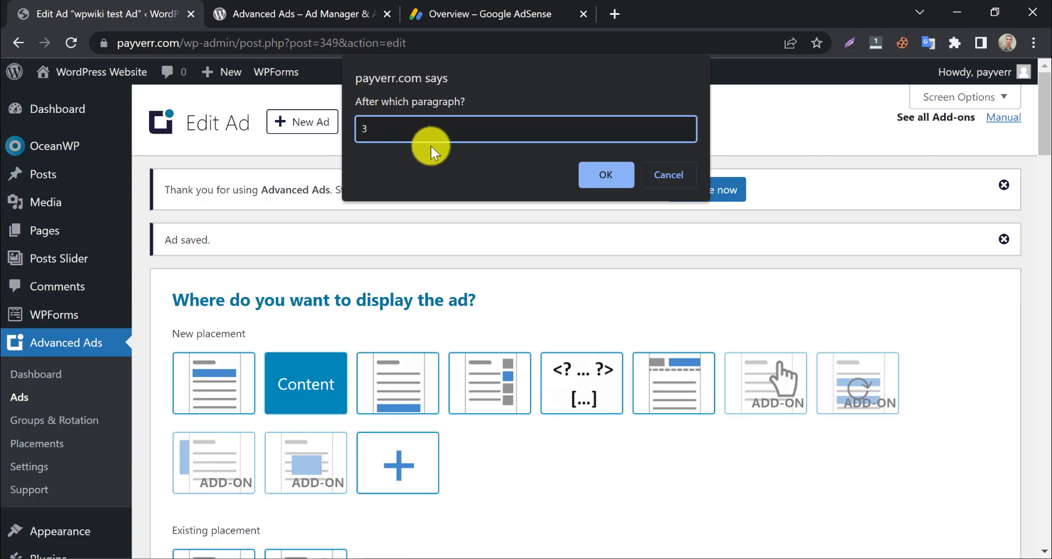
left_click(587, 177)
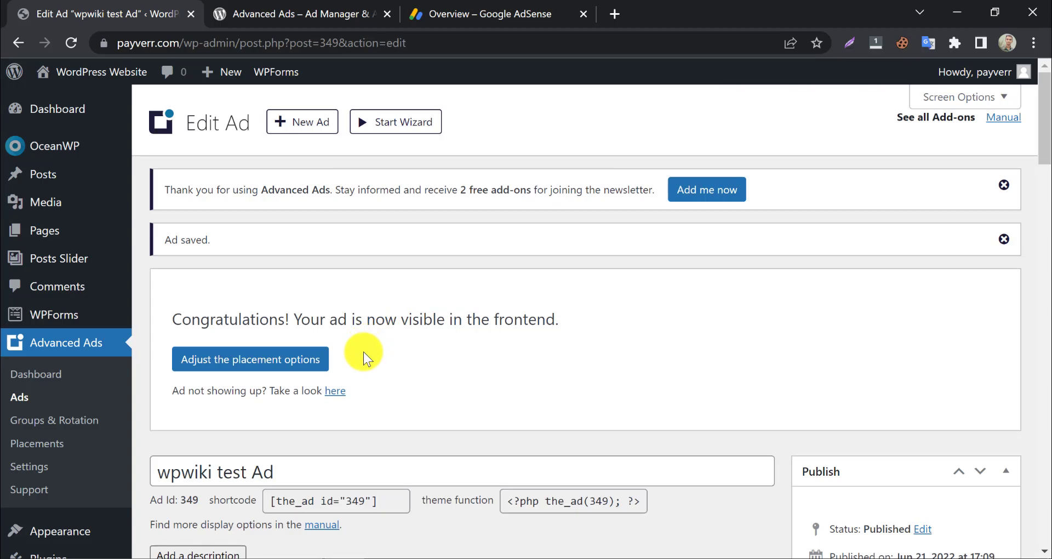
Enable an expiry date of June 28, 2022 at 17:09 on the wpwiki test Ad and update it.
scroll(363, 352, "down", 3)
scroll(487, 278, "down", 6)
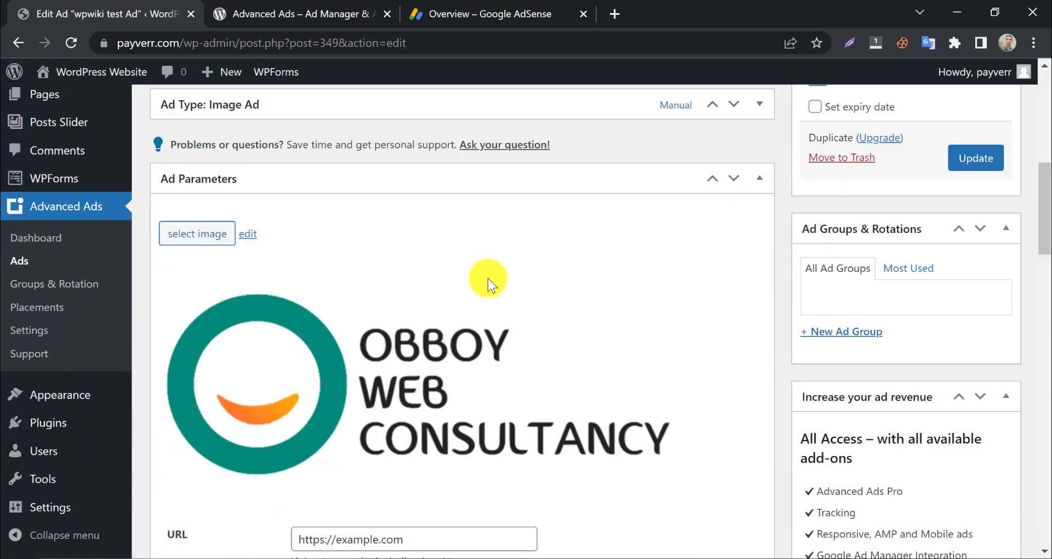
scroll(487, 278, "down", 5)
scroll(487, 278, "down", 7)
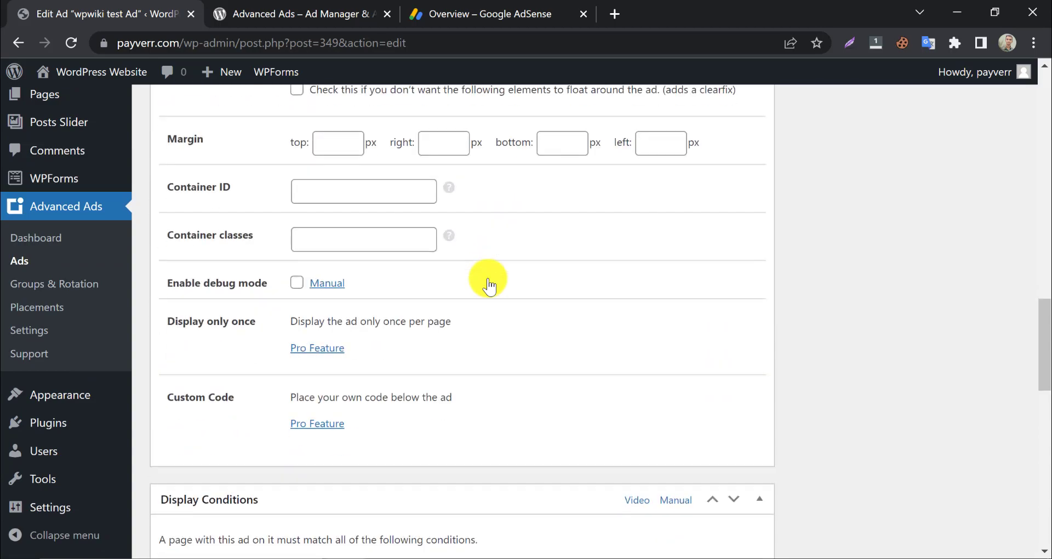
scroll(488, 278, "up", 2)
scroll(488, 277, "up", 7)
scroll(574, 286, "up", 3)
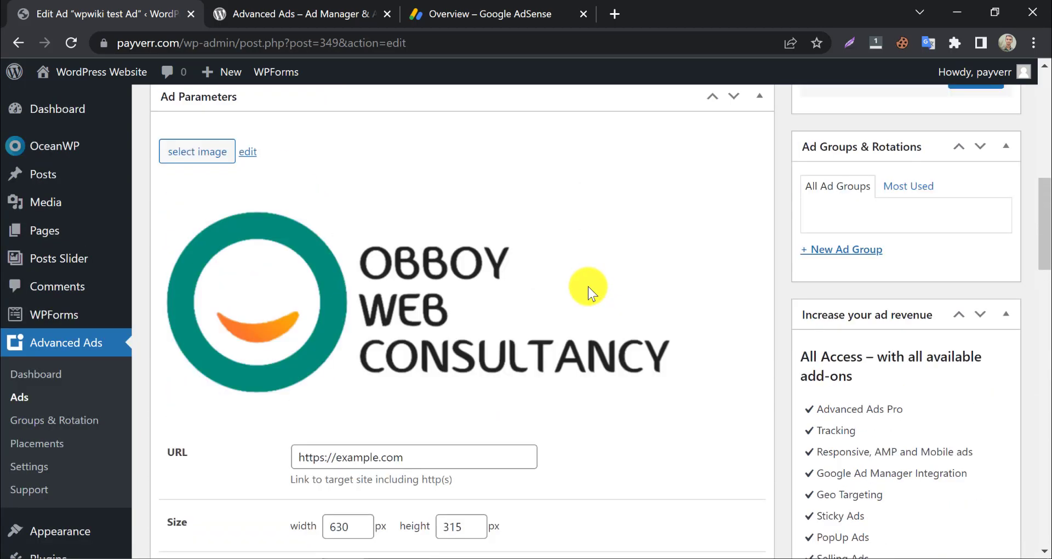
scroll(585, 284, "up", 3)
scroll(606, 276, "up", 1)
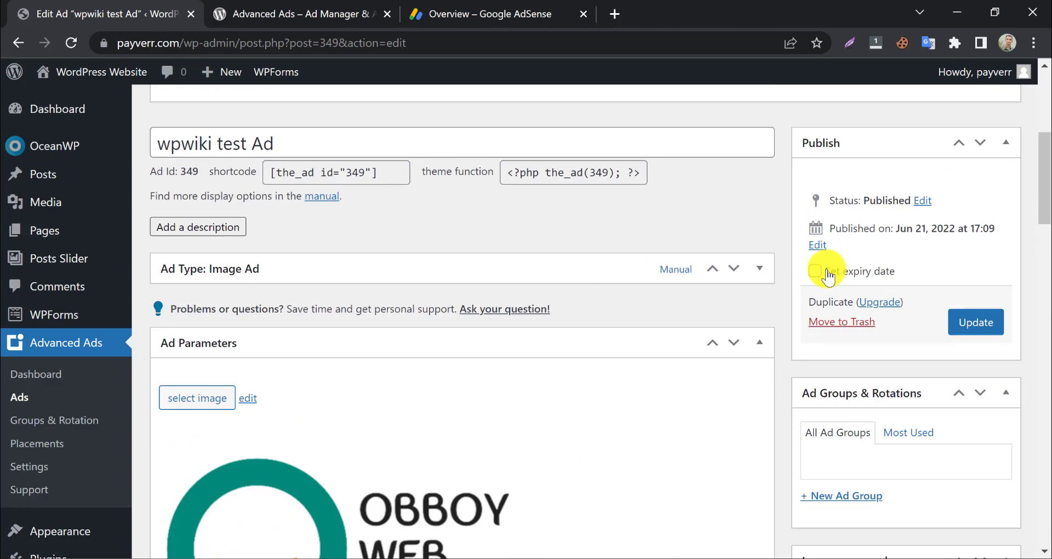
left_click(815, 271)
type("28")
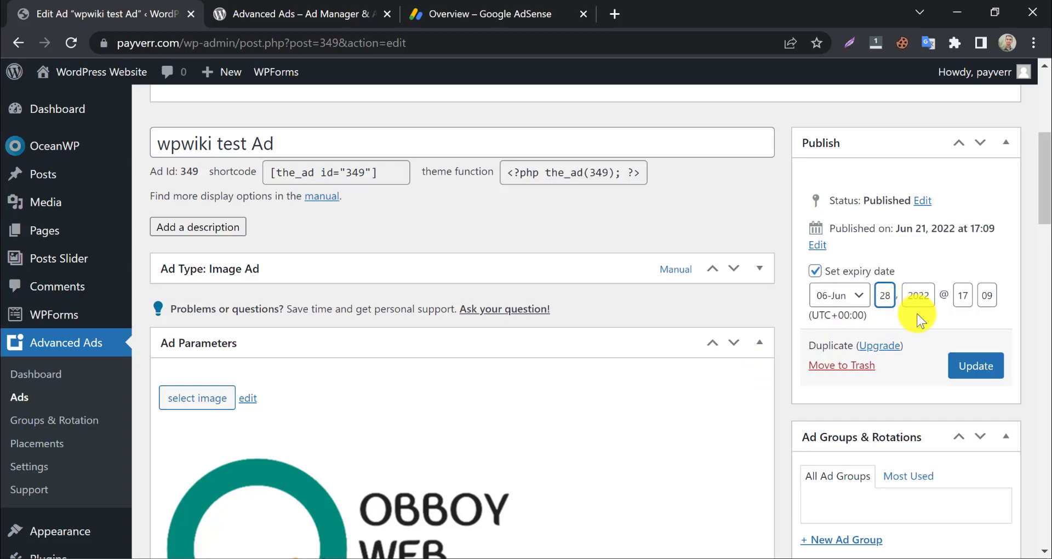
left_click(966, 371)
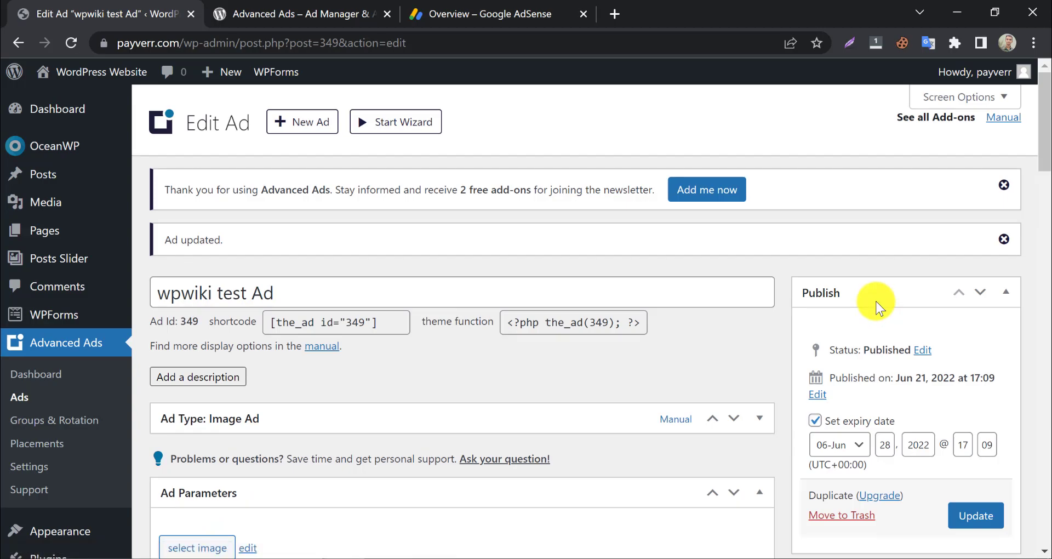
Open the live site in a new tab and go to the Torquent per conubia nostra post.
scroll(562, 312, "down", 7)
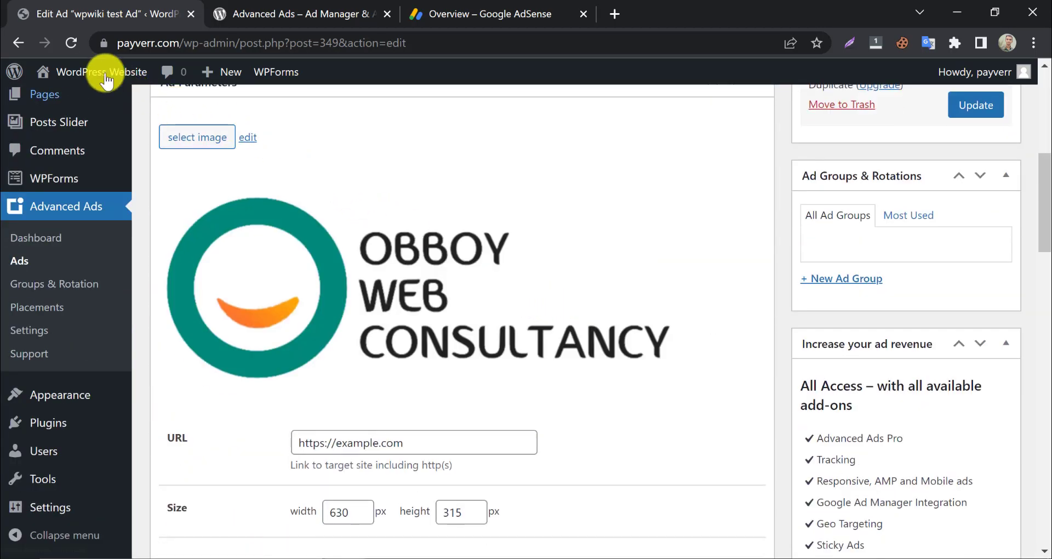
middle_click(96, 110)
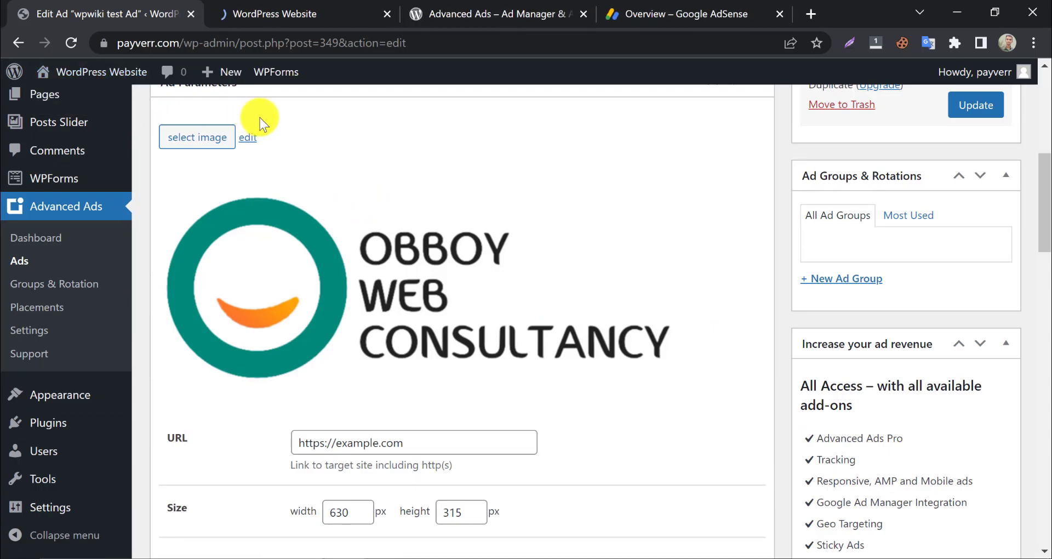
left_click(241, 13)
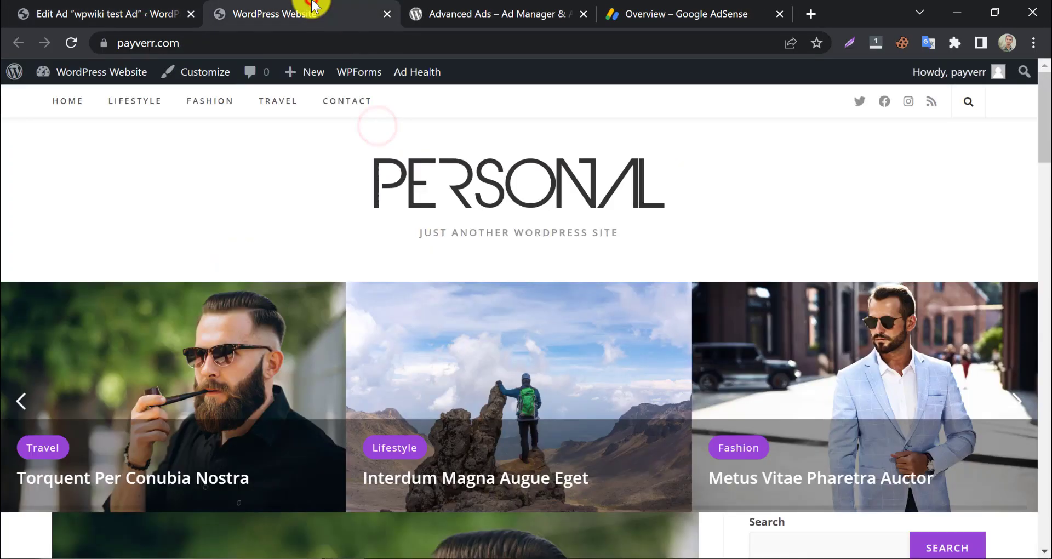
scroll(329, 228, "down", 10)
left_click(237, 104)
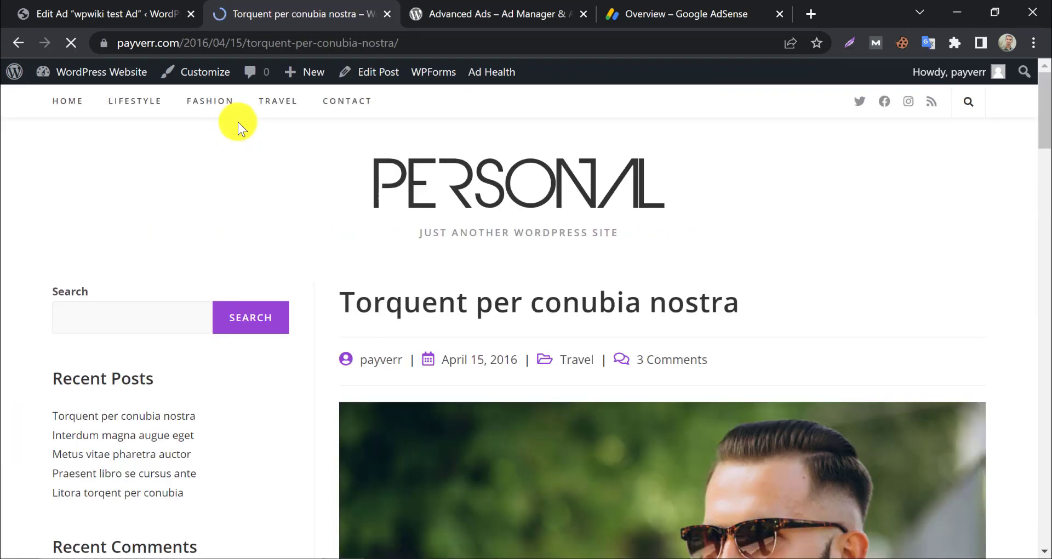
Find the OBBOY ad after the third paragraph, test its link to example.com, and return.
scroll(343, 246, "down", 9)
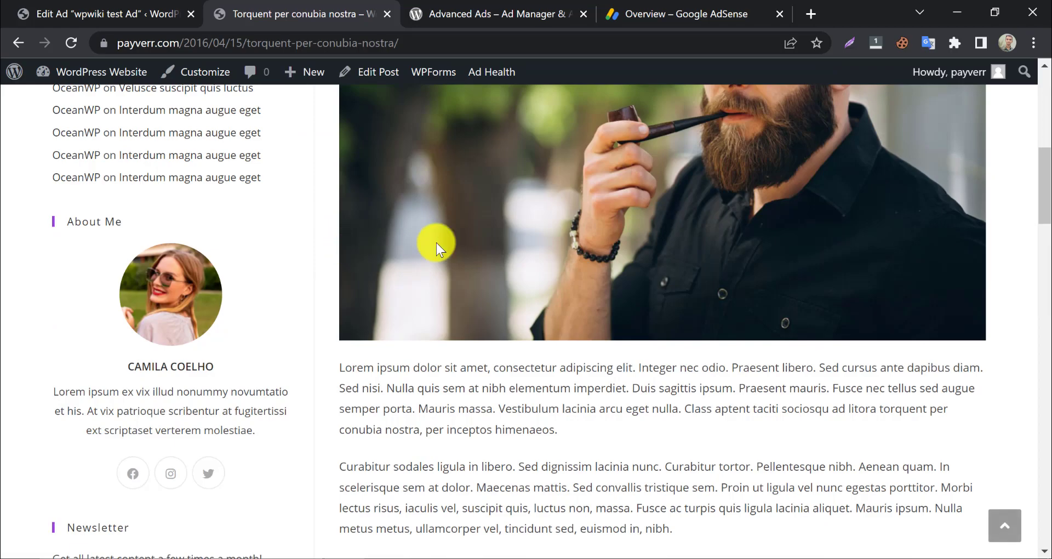
scroll(437, 244, "down", 8)
scroll(384, 164, "down", 1)
scroll(367, 165, "up", 1)
scroll(422, 224, "up", 2)
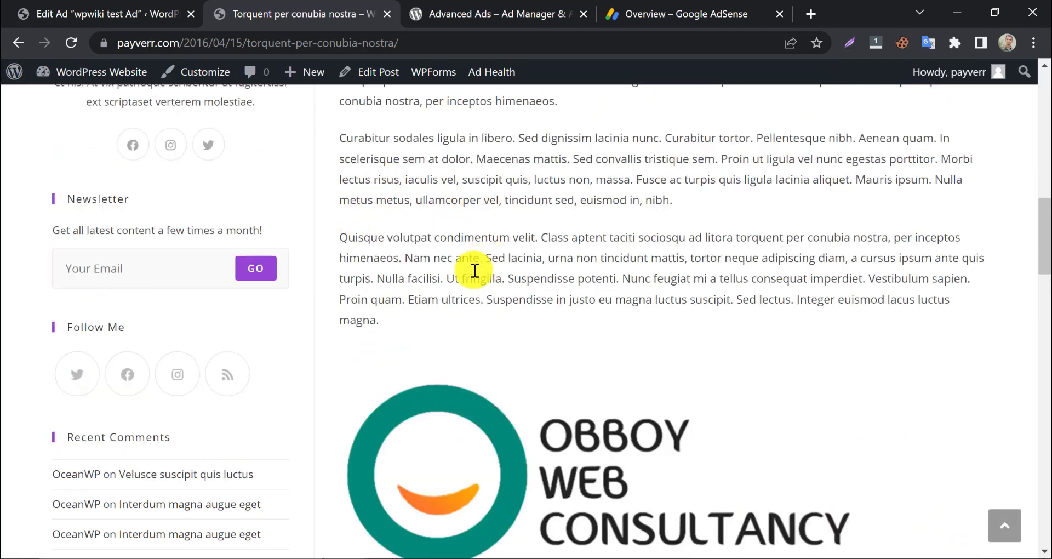
scroll(451, 293, "down", 1)
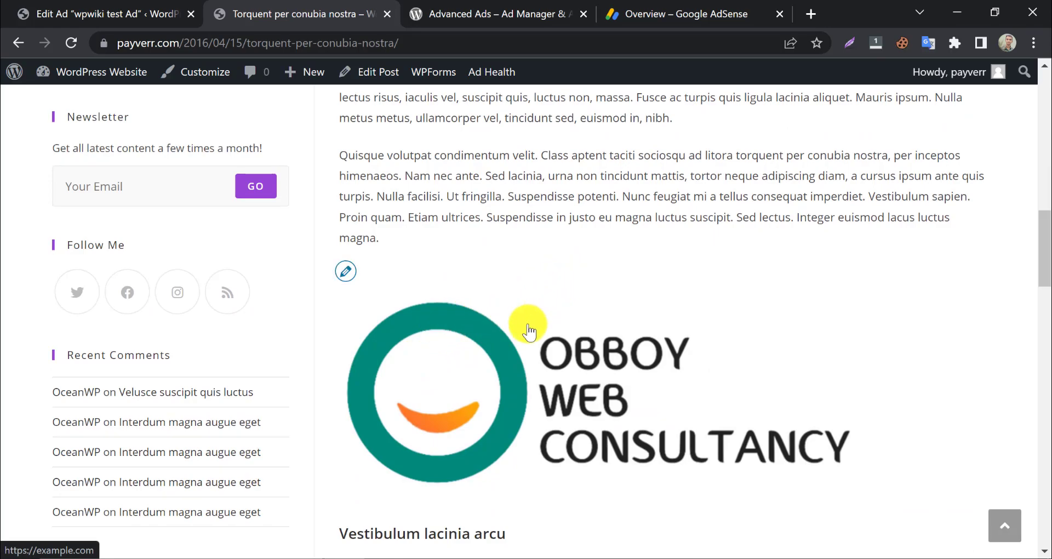
left_click(500, 356)
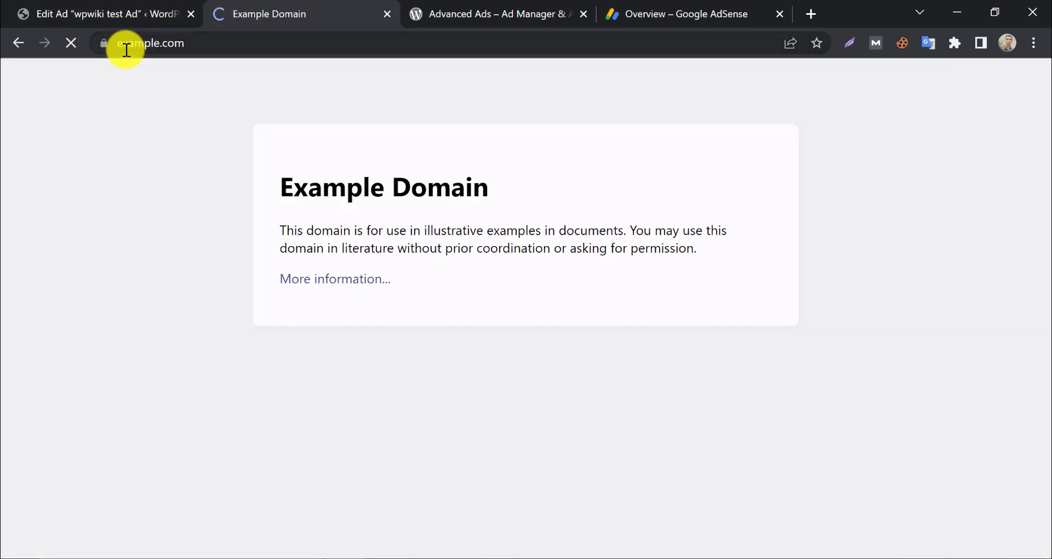
left_click(15, 45)
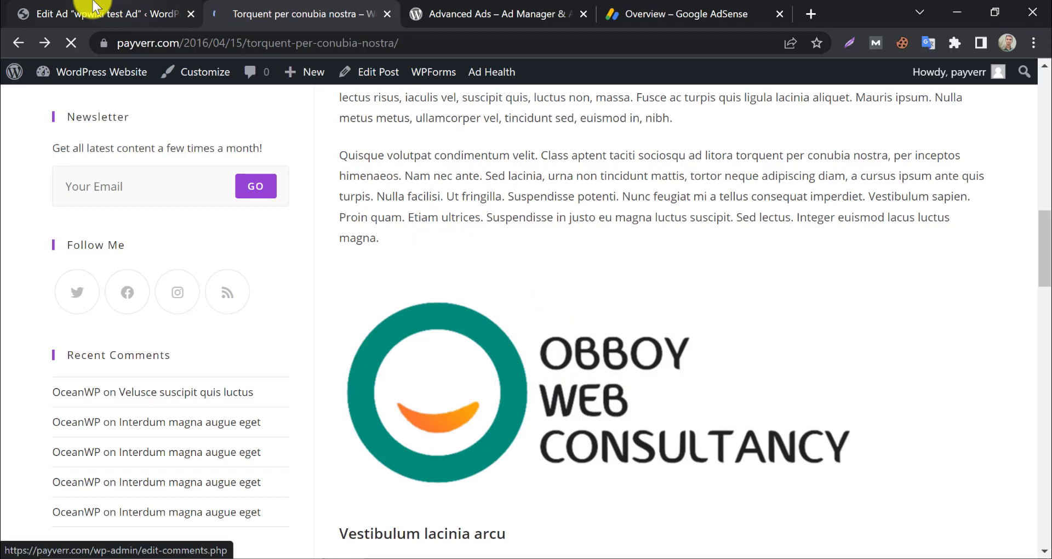
Set the ad's Layout / Output position to center and update the ad.
left_click(77, 13)
scroll(388, 255, "down", 10)
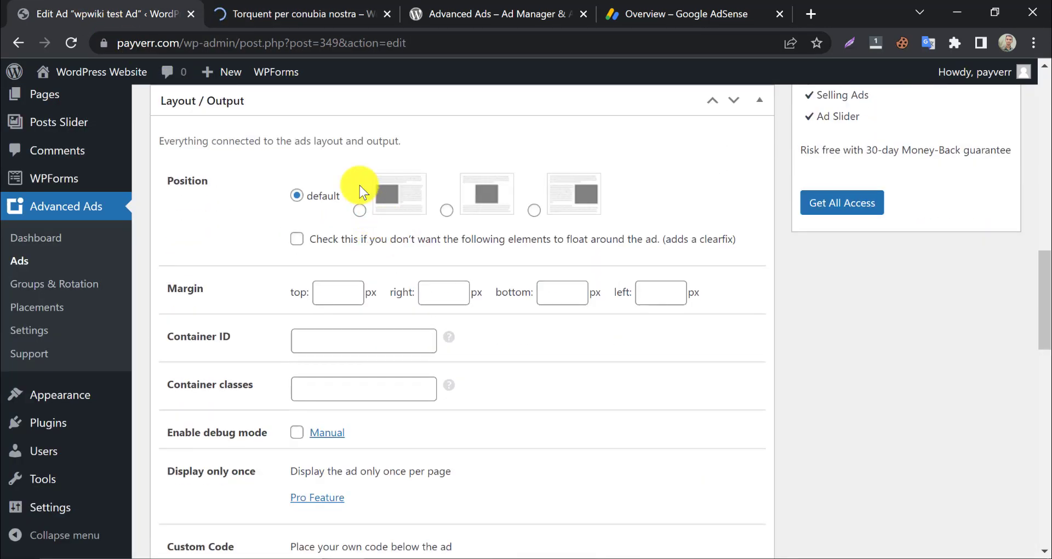
left_click(457, 206)
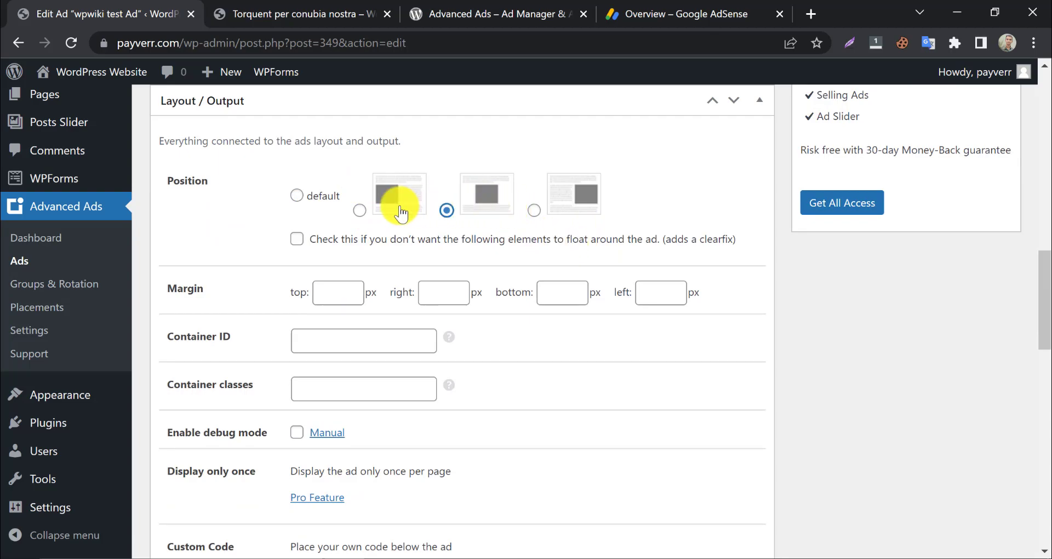
scroll(741, 234, "up", 2)
scroll(822, 286, "up", 5)
scroll(957, 246, "up", 3)
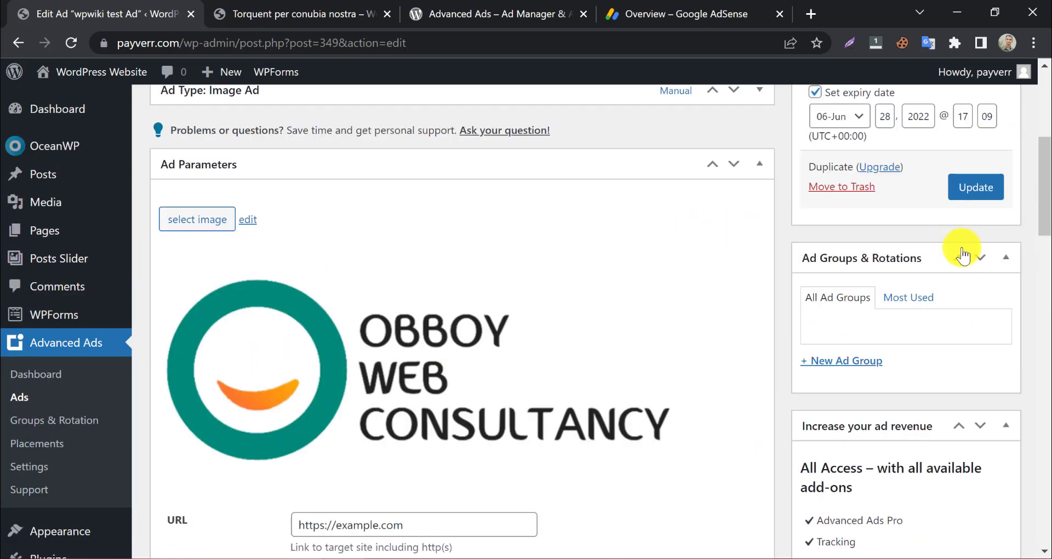
left_click(965, 195)
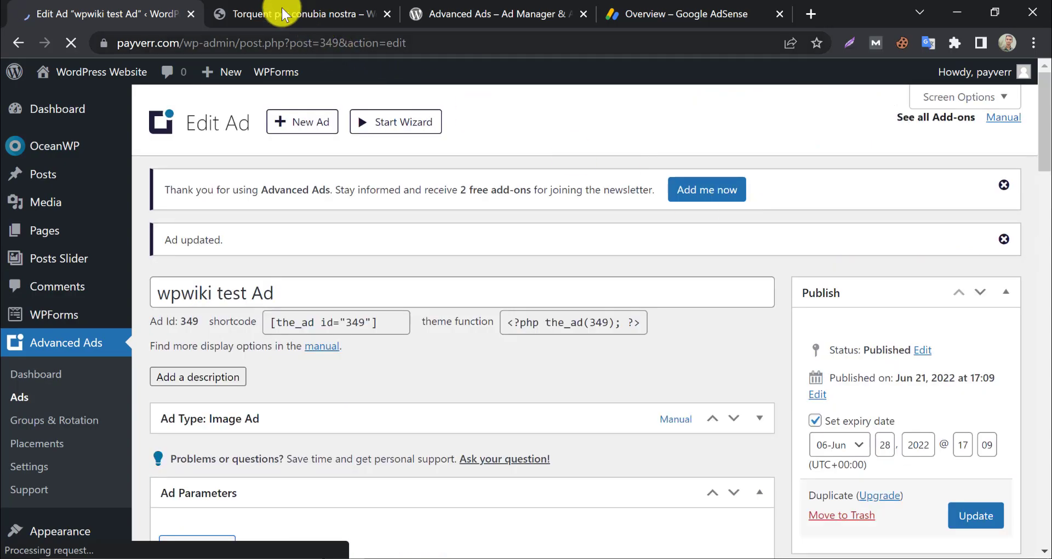
Reload the live post to check the centered ad, then return to the Advanced Ads plugin page.
left_click(277, 12)
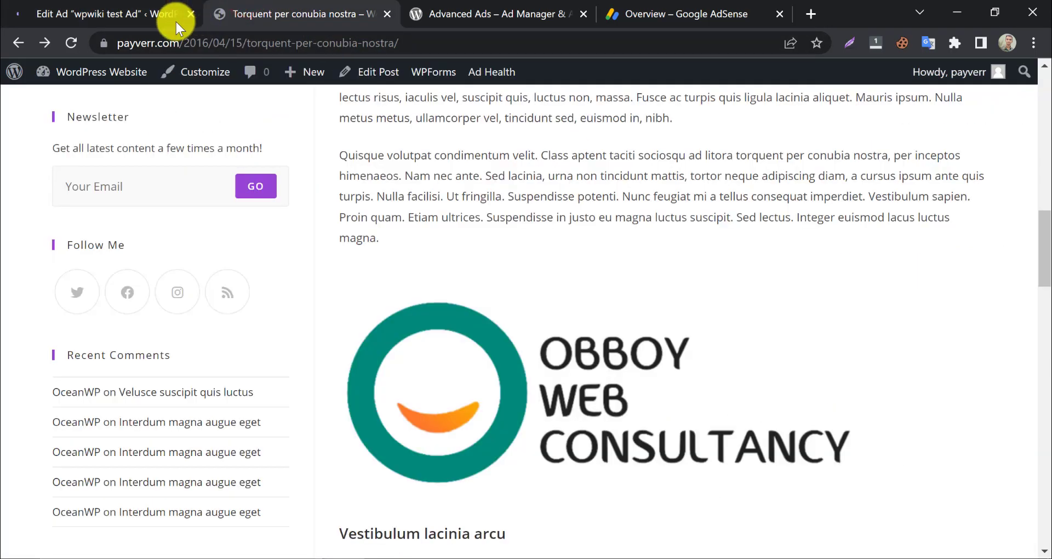
left_click(80, 46)
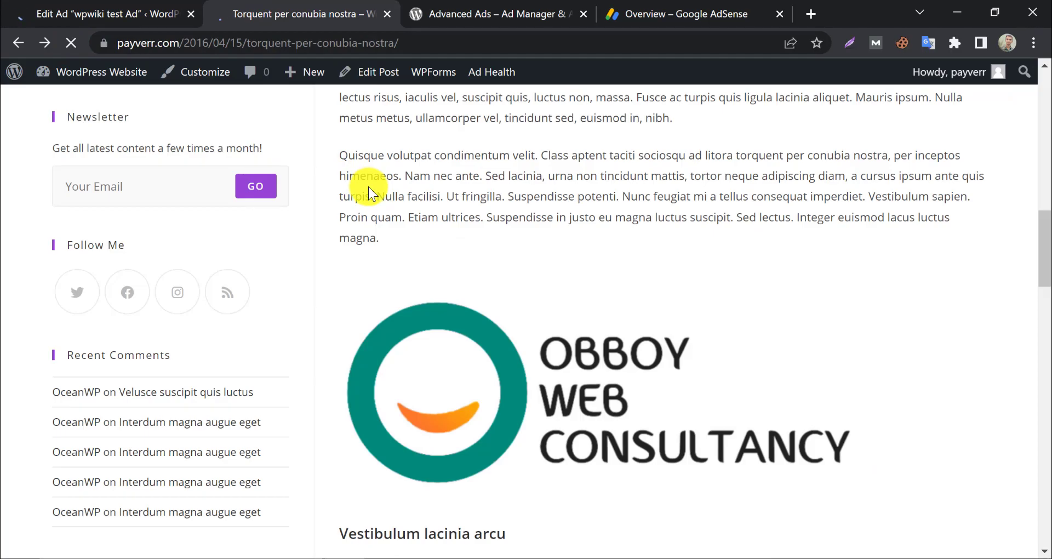
scroll(527, 268, "down", 2)
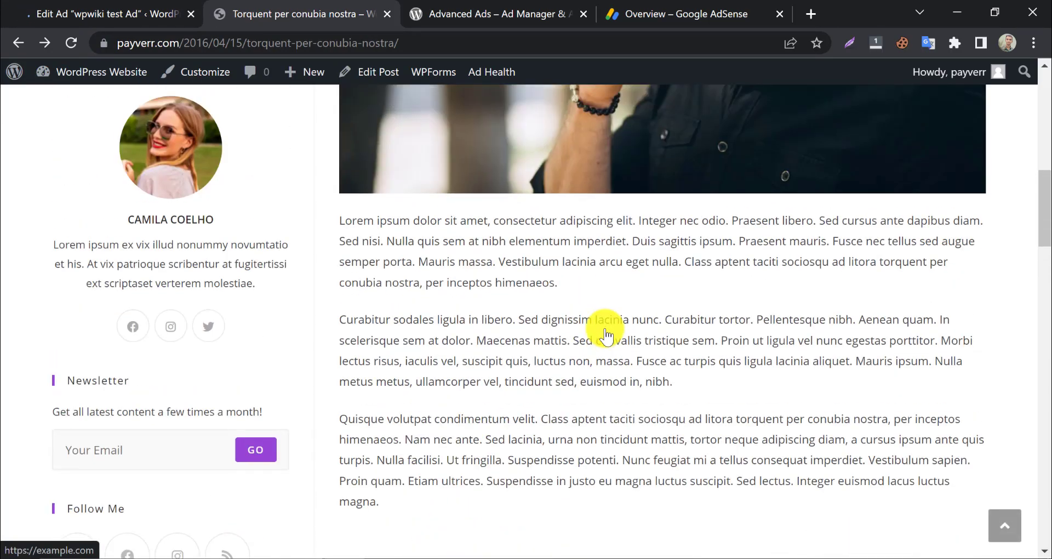
scroll(608, 331, "down", 5)
scroll(605, 335, "down", 10)
left_click(493, 14)
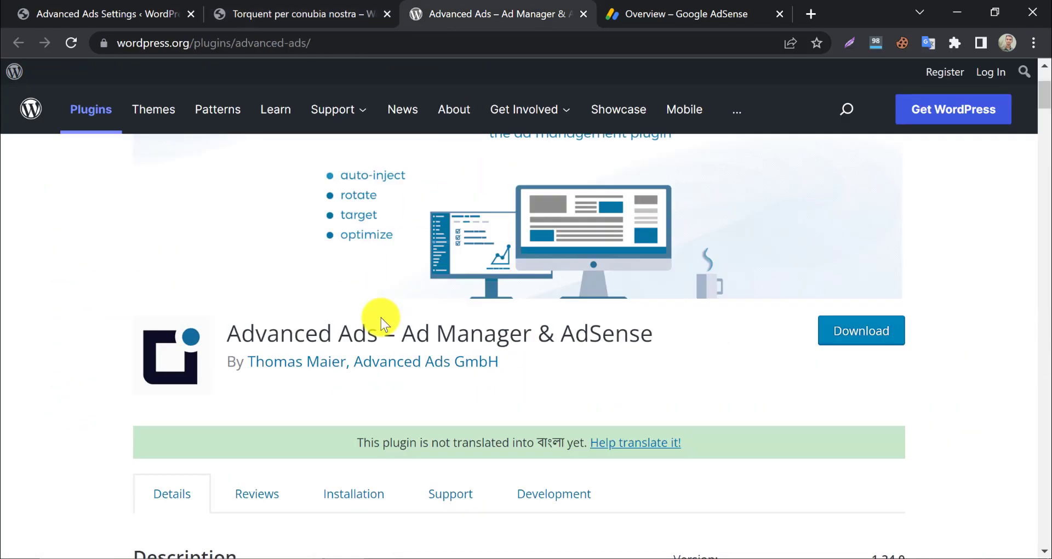
scroll(382, 322, "down", 6)
scroll(378, 317, "up", 1)
scroll(378, 317, "up", 2)
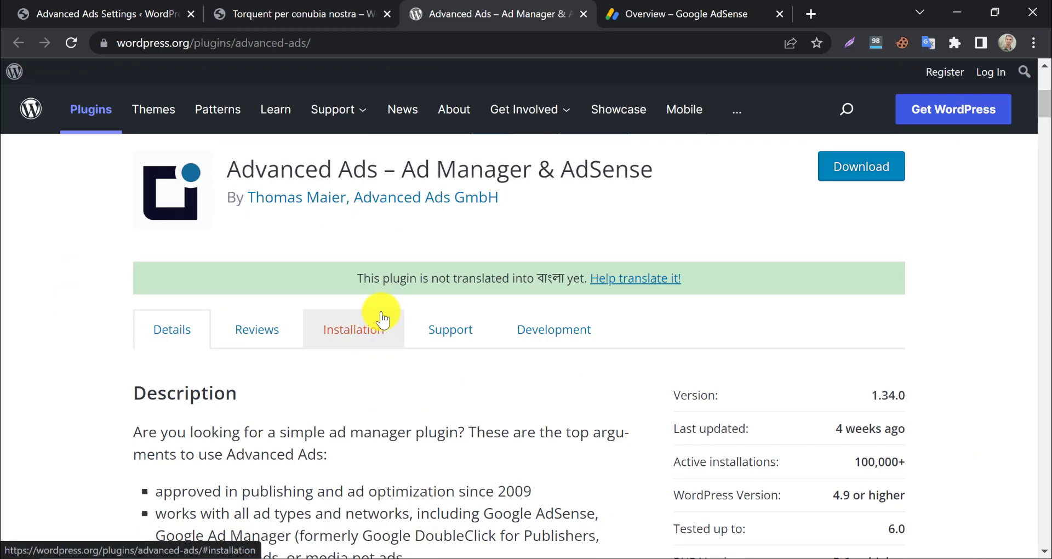